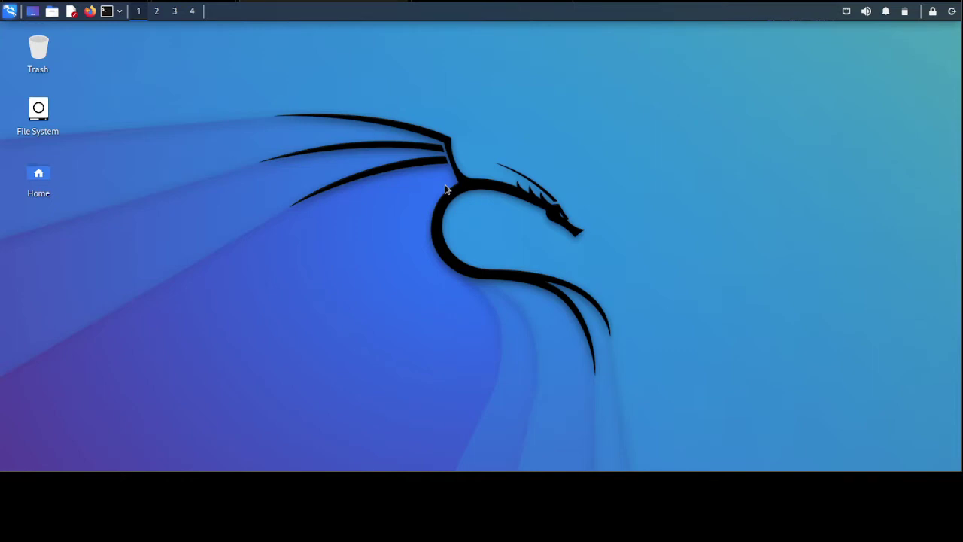
- Search the web for httrack in Firefox and open the official HTTrack Website Copier site
click(90, 11)
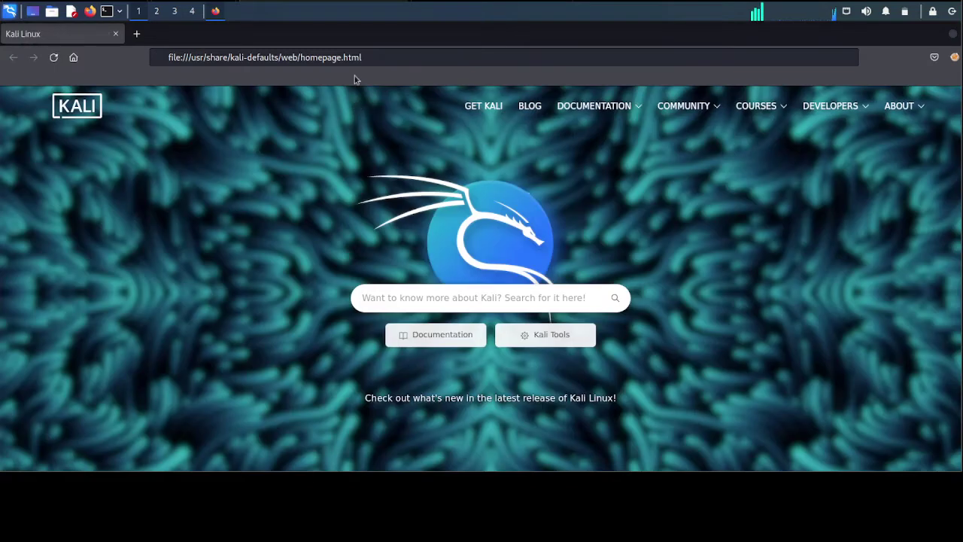
click(384, 57)
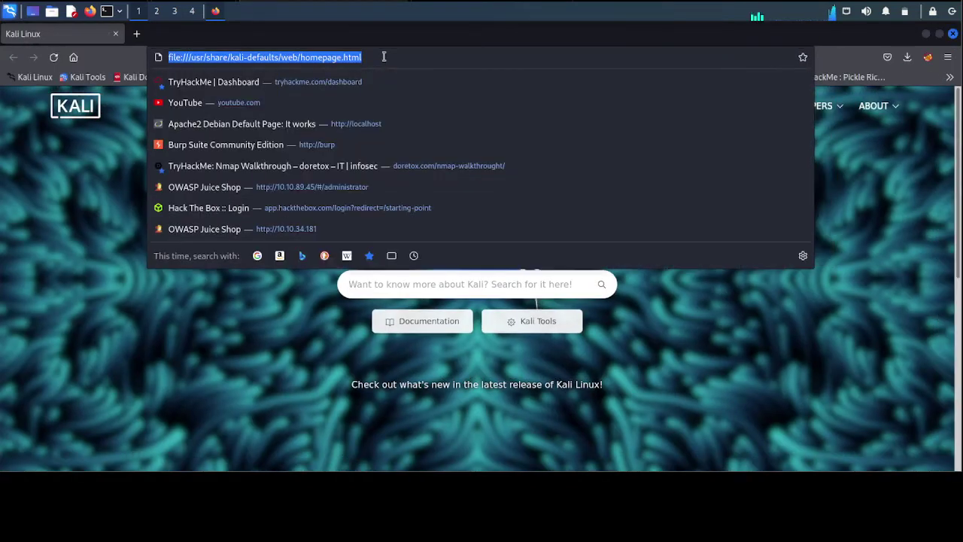
text(httrack)
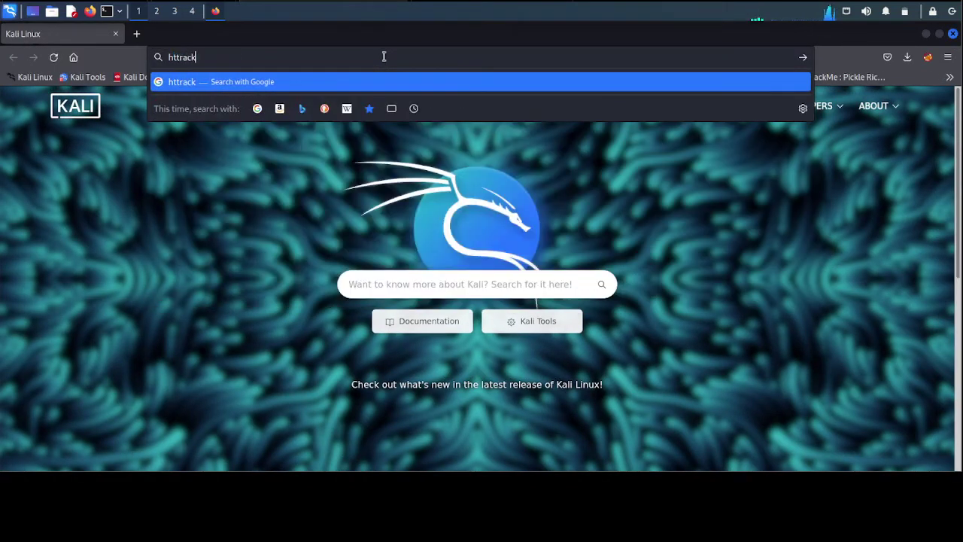
key(Return)
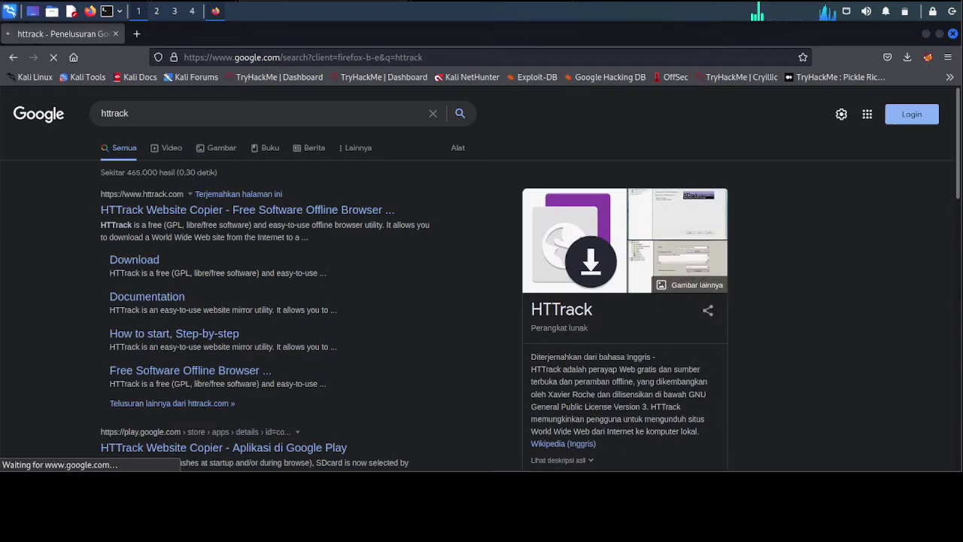
click(151, 213)
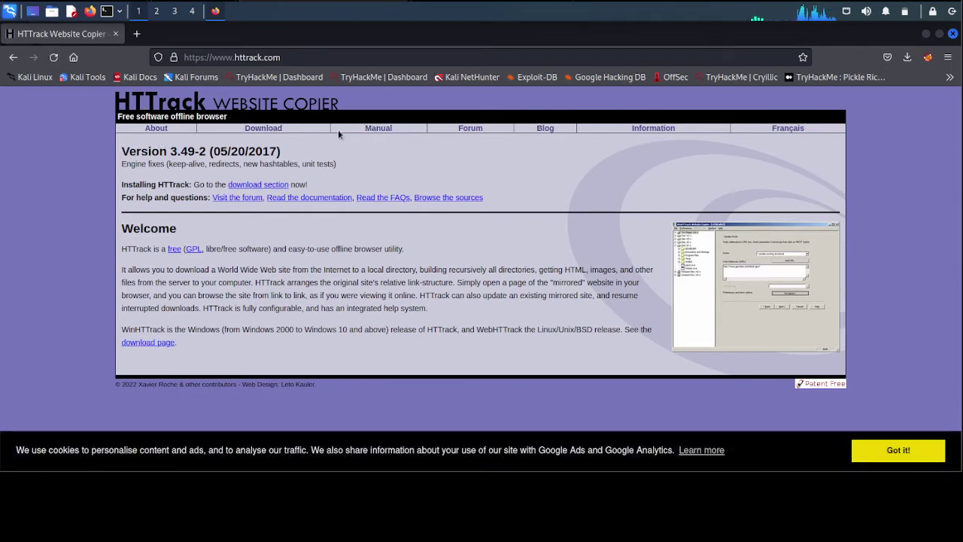
- Open the download page of the HTTrack website
drag(372, 130, 802, 132)
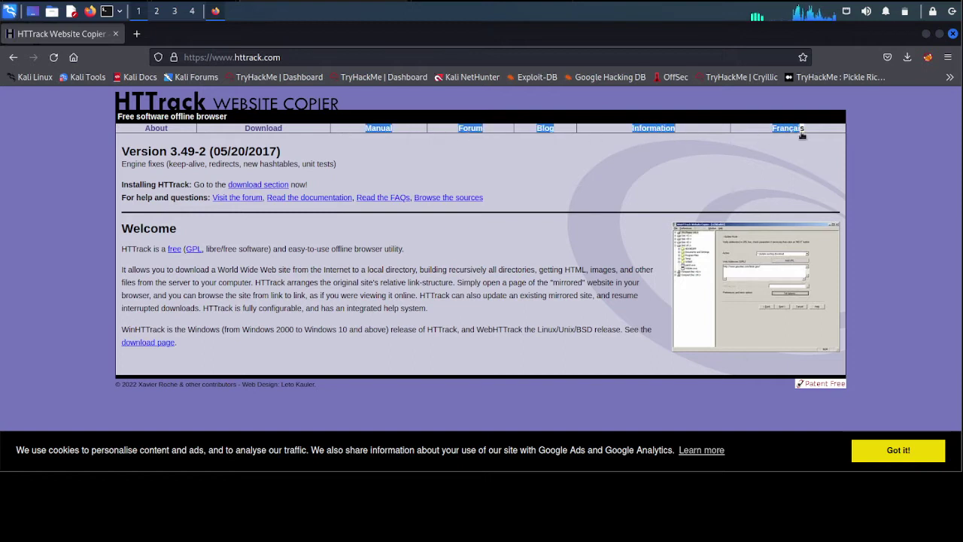
click(617, 196)
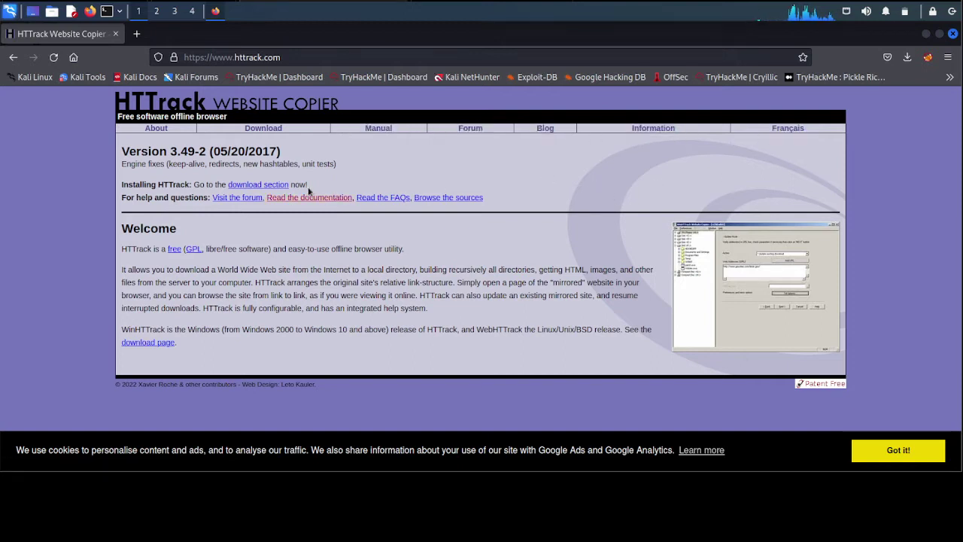
click(268, 130)
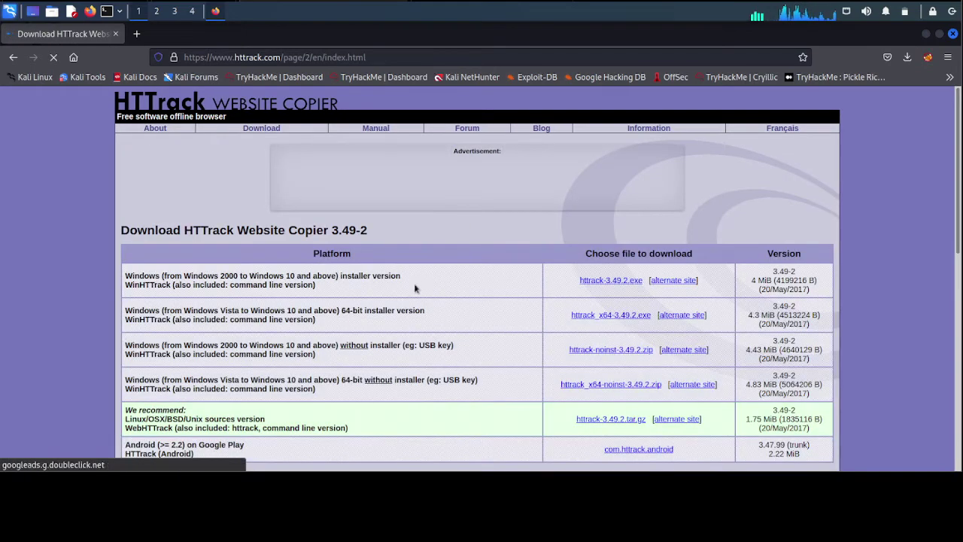
- Review the HTTrack downloads offered per platform and the packages for Linux distributions, including Debian and Ubuntu
scroll(407, 263, down, 5)
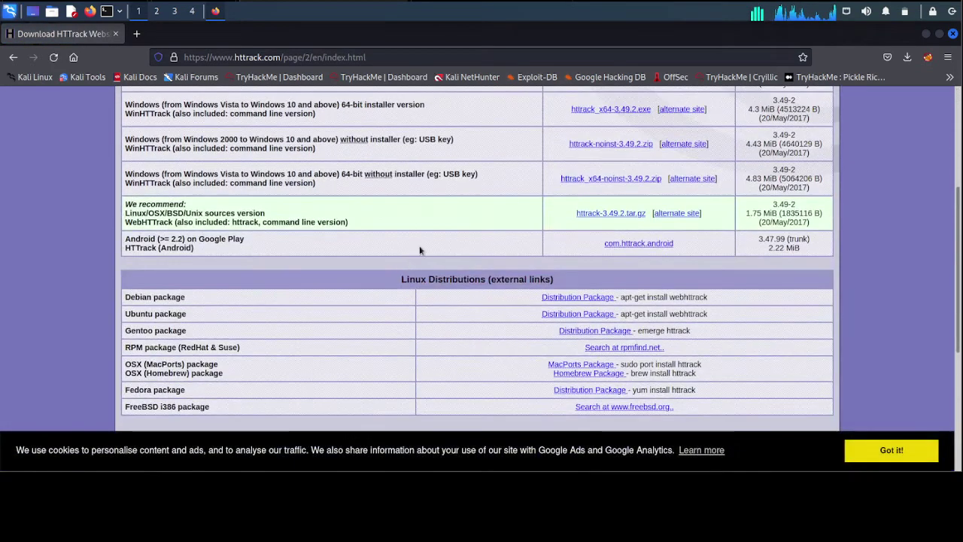
scroll(443, 203, up, 5)
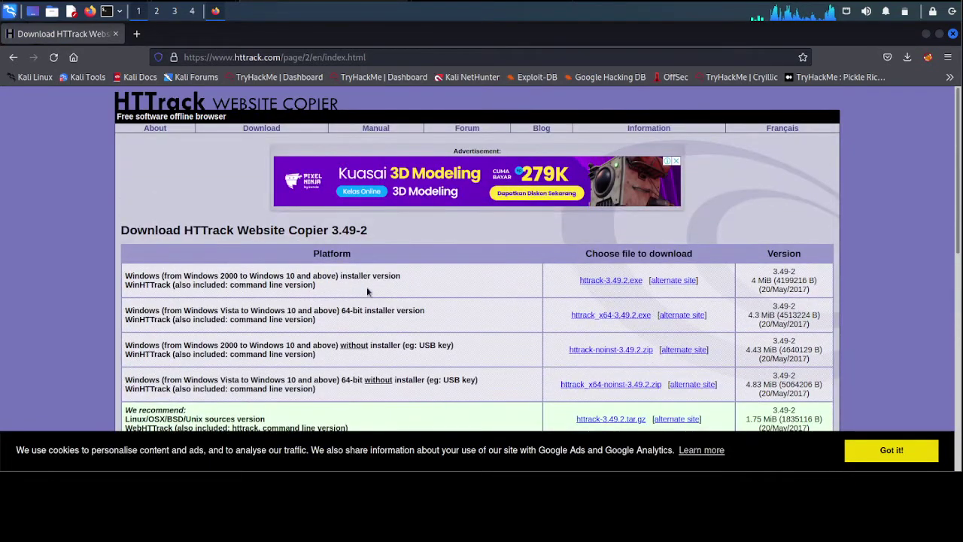
scroll(367, 290, down, 1)
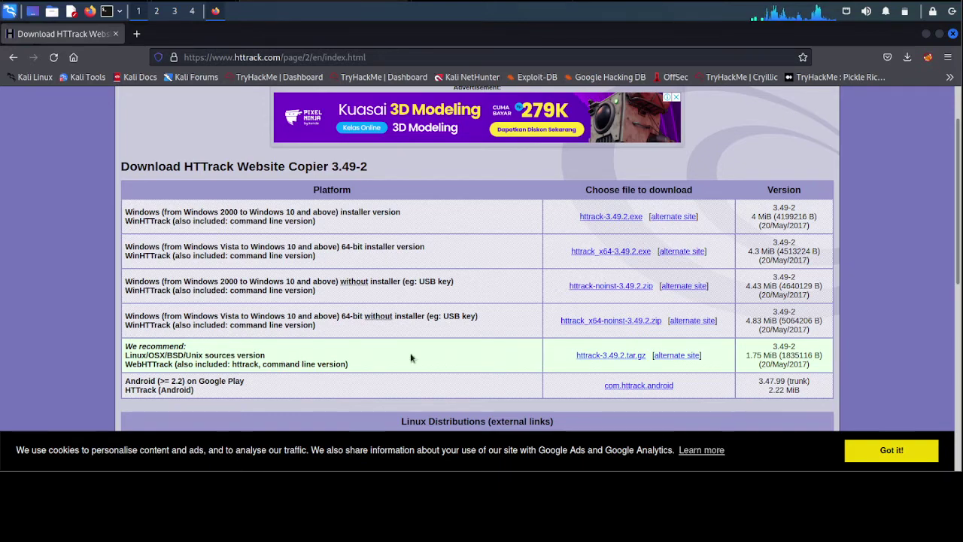
scroll(410, 358, down, 2)
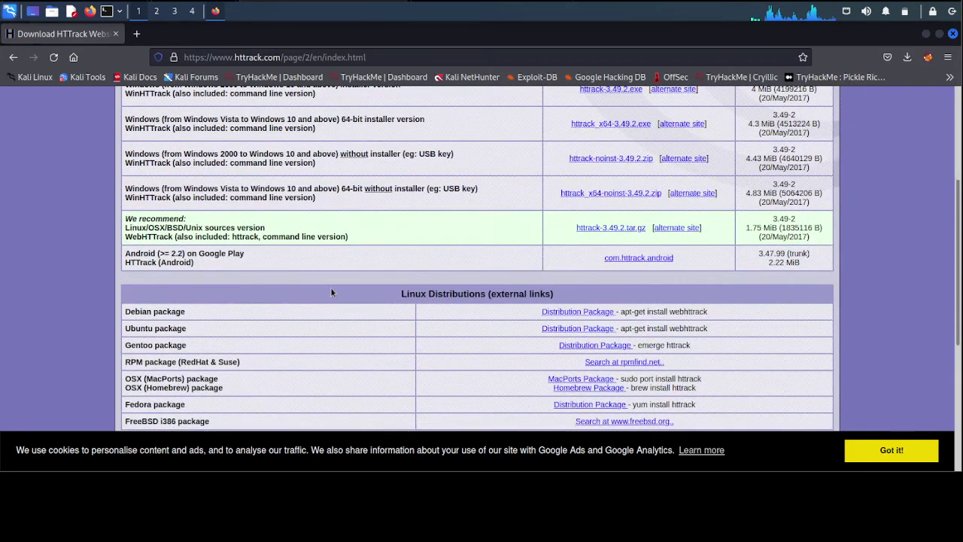
scroll(331, 292, down, 1)
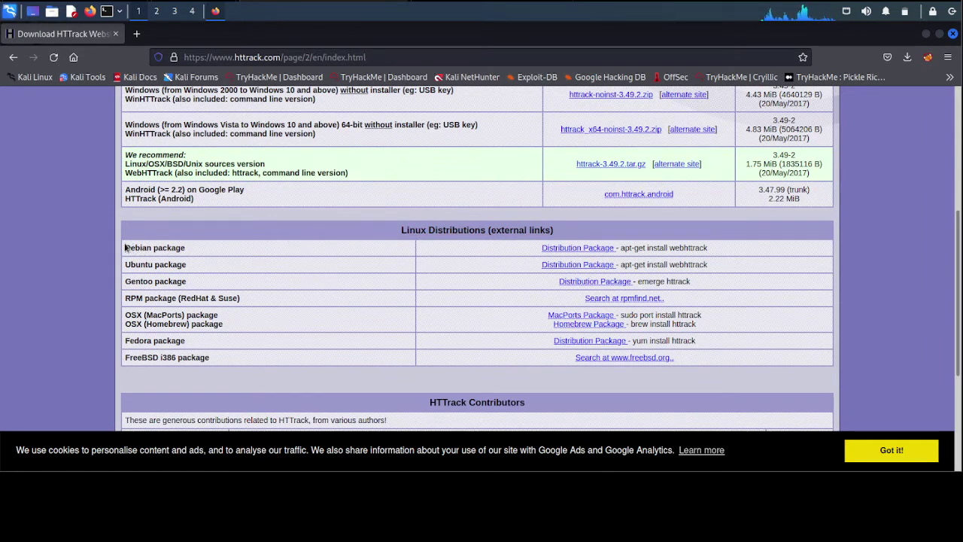
drag(125, 247, 197, 250)
drag(125, 264, 208, 269)
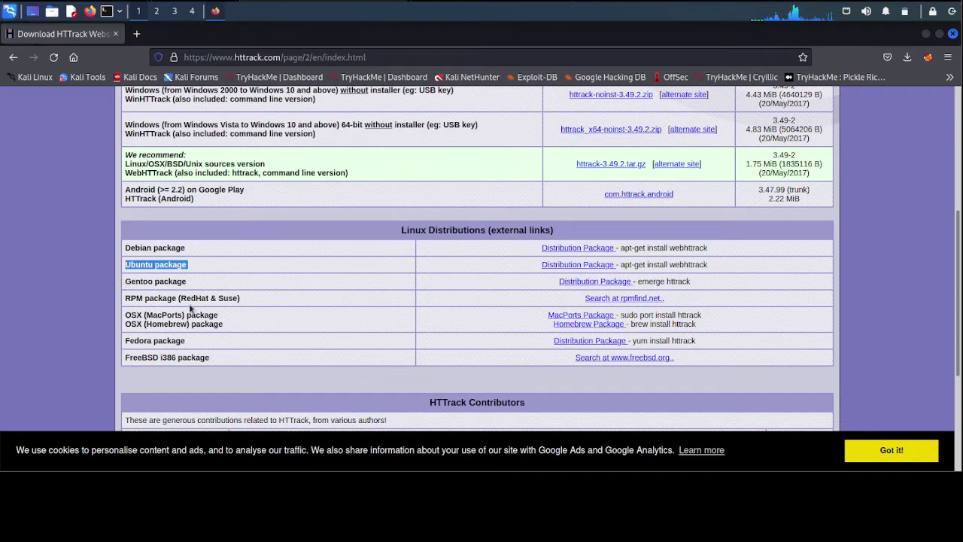
click(363, 265)
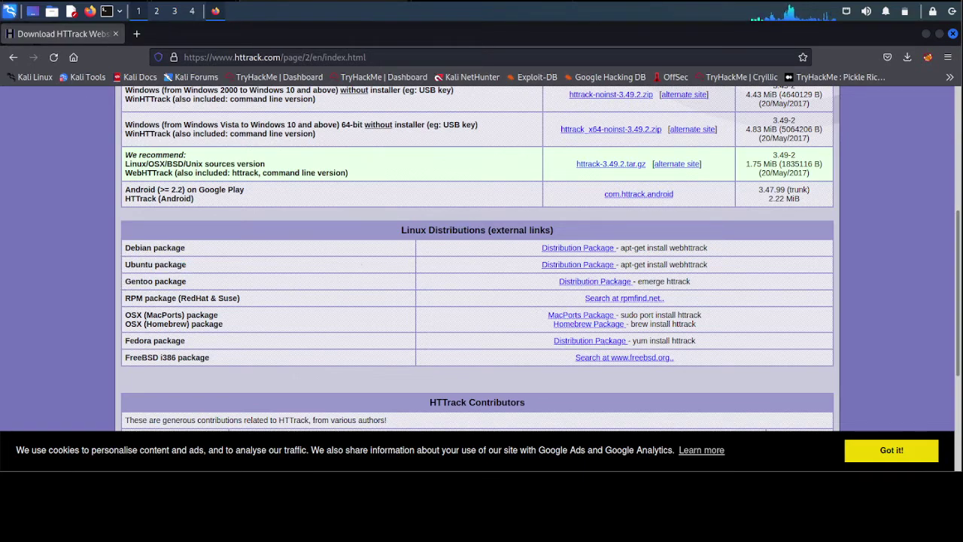
scroll(375, 280, up, 3)
scroll(375, 279, up, 3)
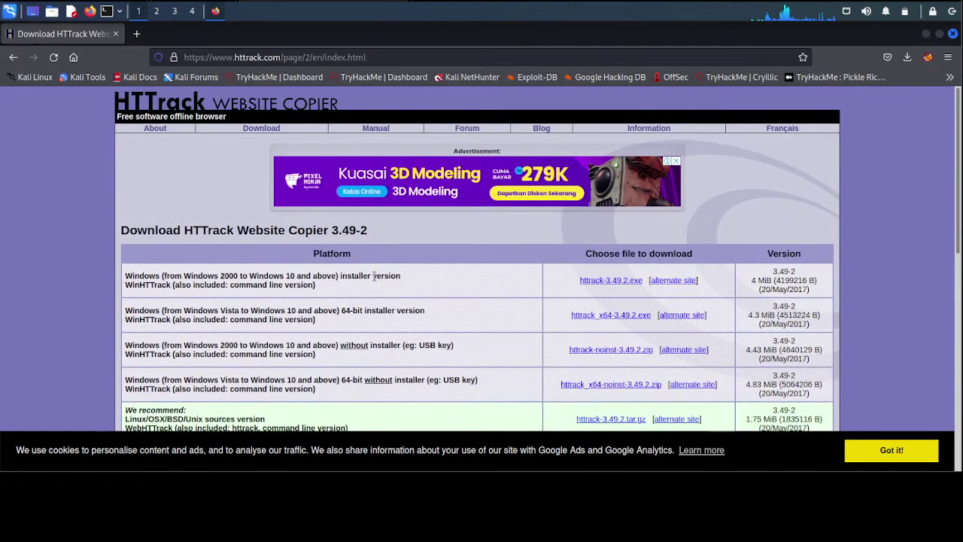
scroll(374, 275, down, 3)
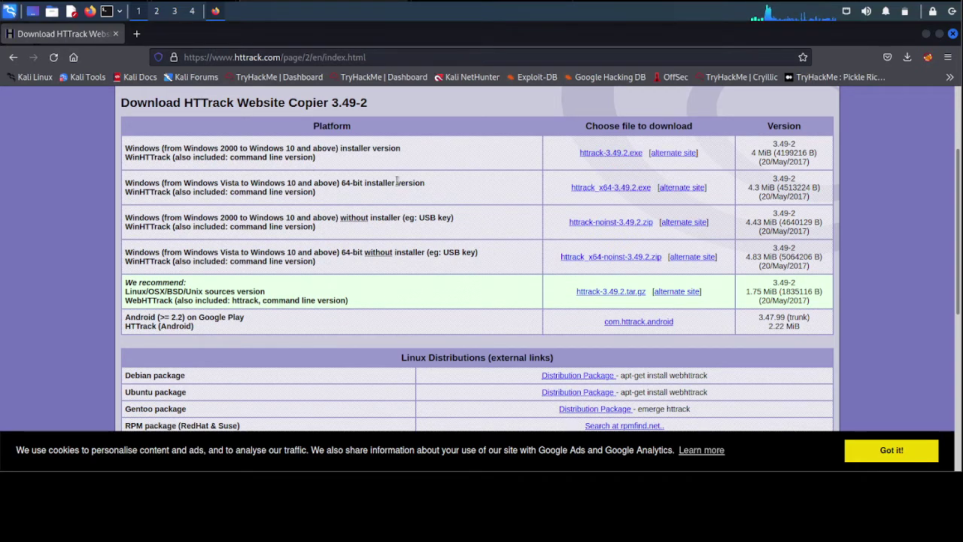
scroll(405, 180, down, 3)
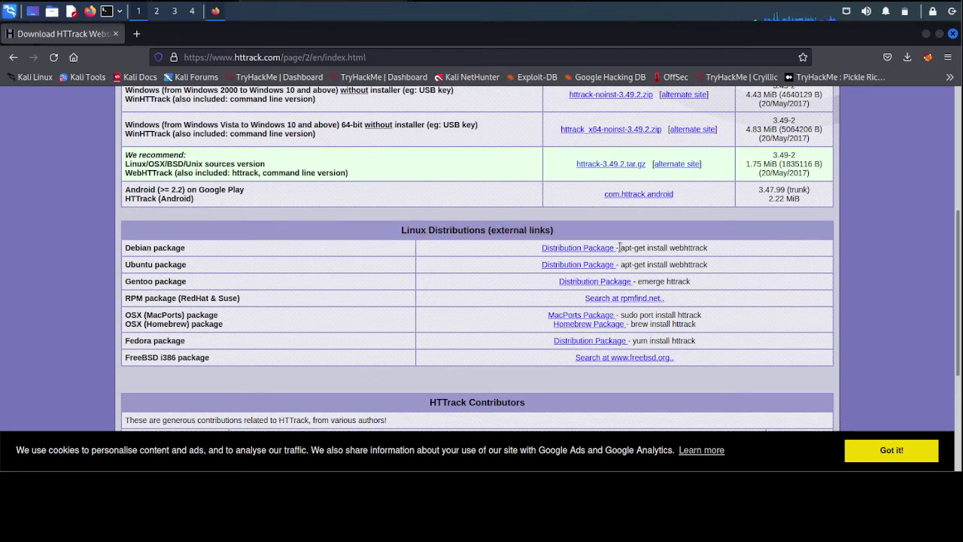
- Copy the Debian package's install command, apt-get install webhttrack, from the Linux Distributions table
drag(618, 247, 710, 259)
key(ctrl+c)
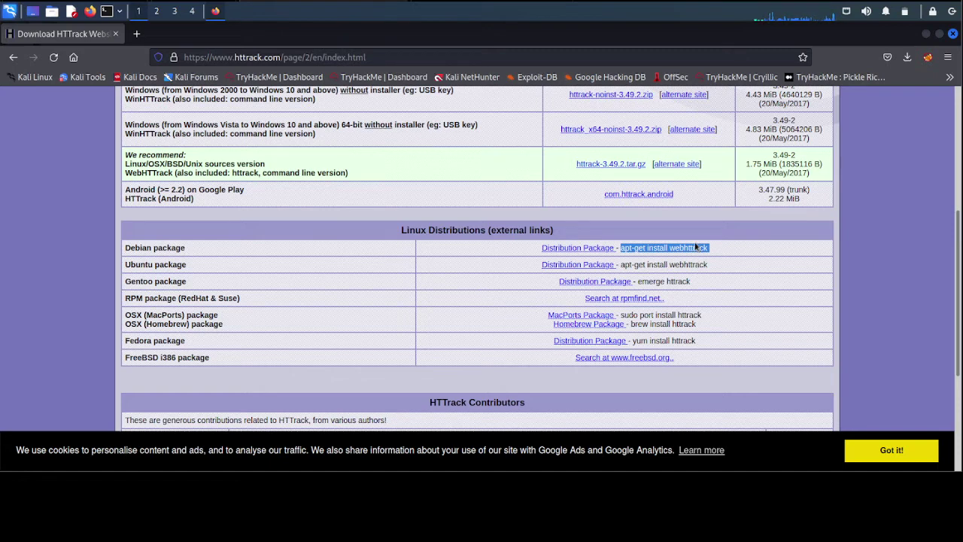
right_click(695, 246)
click(713, 255)
- Switch to a new terminal and enlarge its text by several zoom levels
click(109, 12)
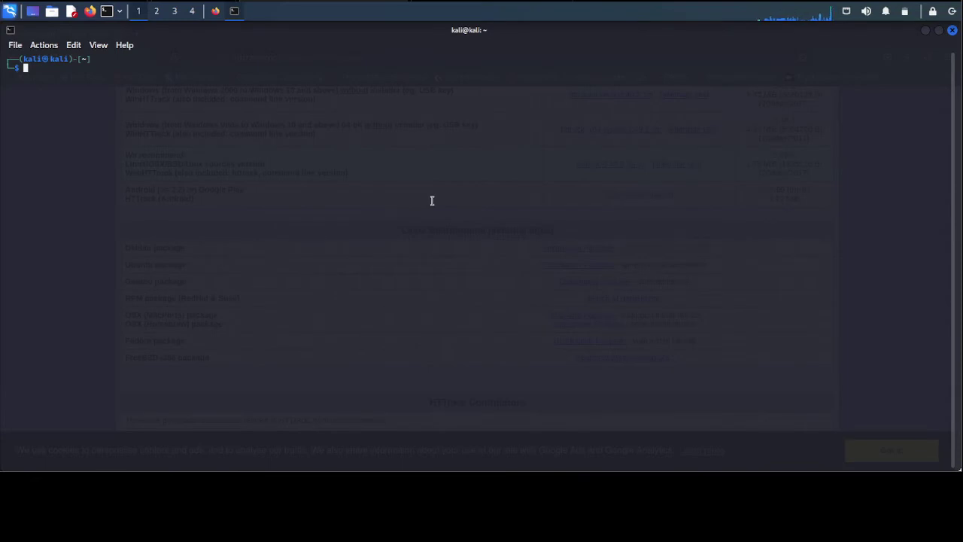
key(ctrl+plus)
key(ctrl+plus)
key(ctrl+plus)
key(ctrl+plus)
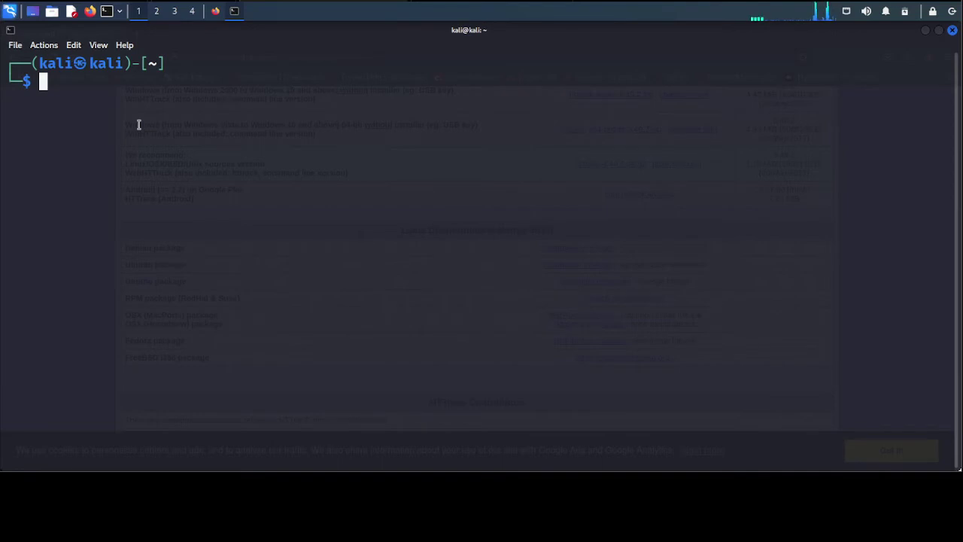
- Paste the copied install command into the terminal, prefix it with sudo, and run sudo apt-get install webhttrack
key(ctrl+shift+v)
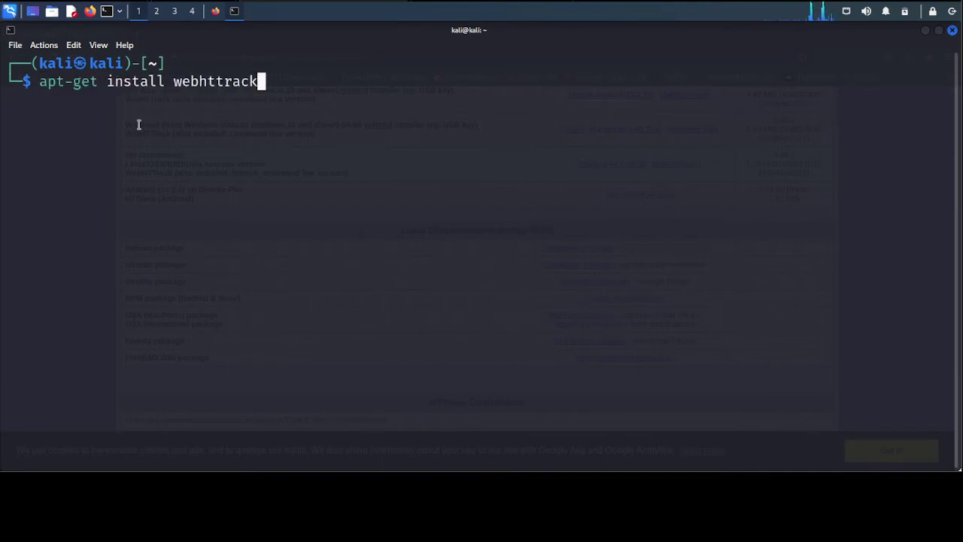
key(Left)
key(Left)
key(Left)
key(Left)
key(Left)
key(Left)
key(Left)
key(Left)
key(Left)
key(Left)
key(Left)
key(Left)
key(Left)
key(Left)
key(Left)
key(Left)
key(Left)
key(Left)
key(Left)
key(Left)
key(Left)
key(Left)
key(Left)
key(Left)
key(Left)
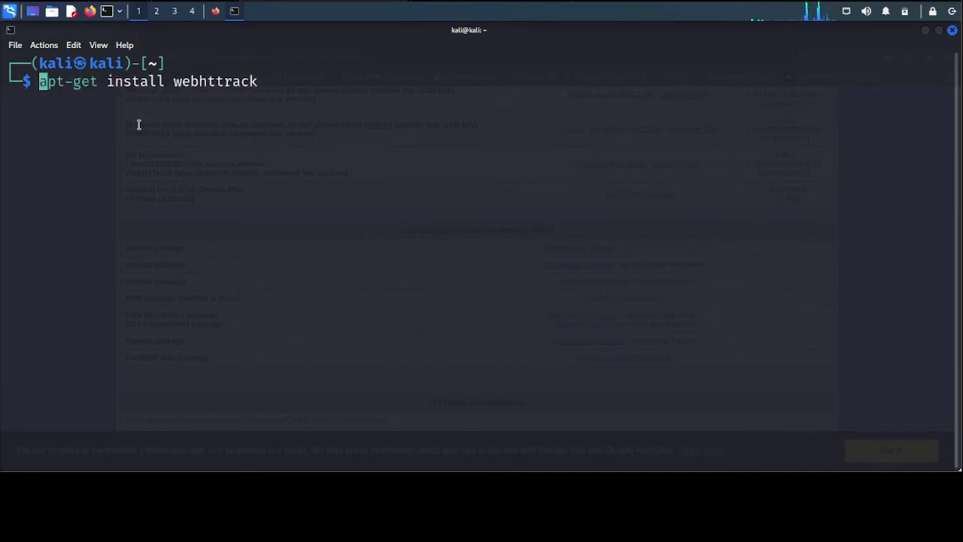
text(sudo)
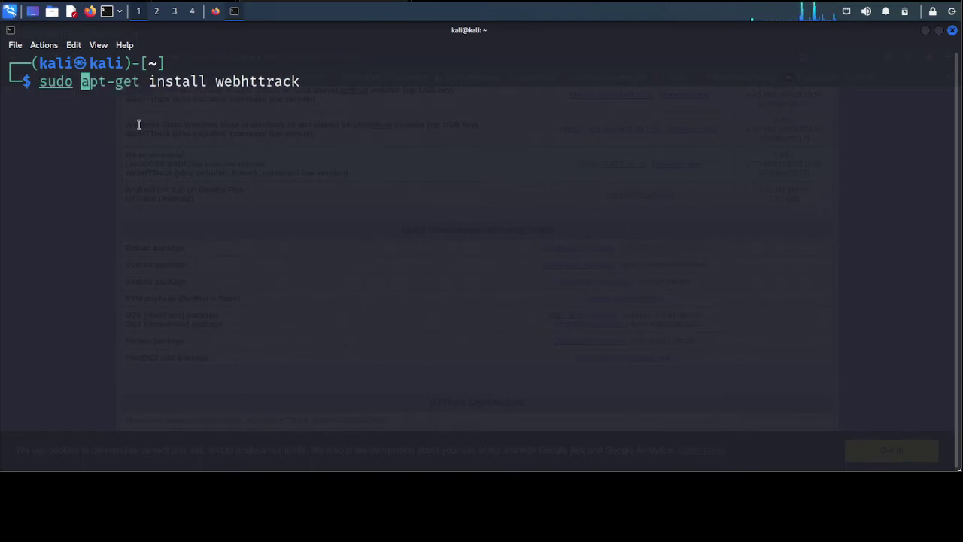
key(Return)
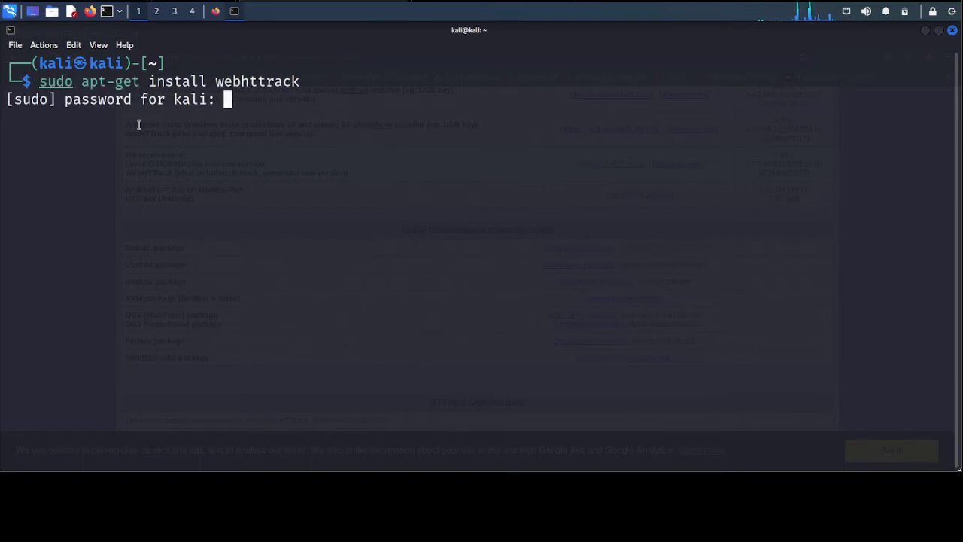
- Enter the sudo account password and confirm the webhttrack installation with y
key(Return)
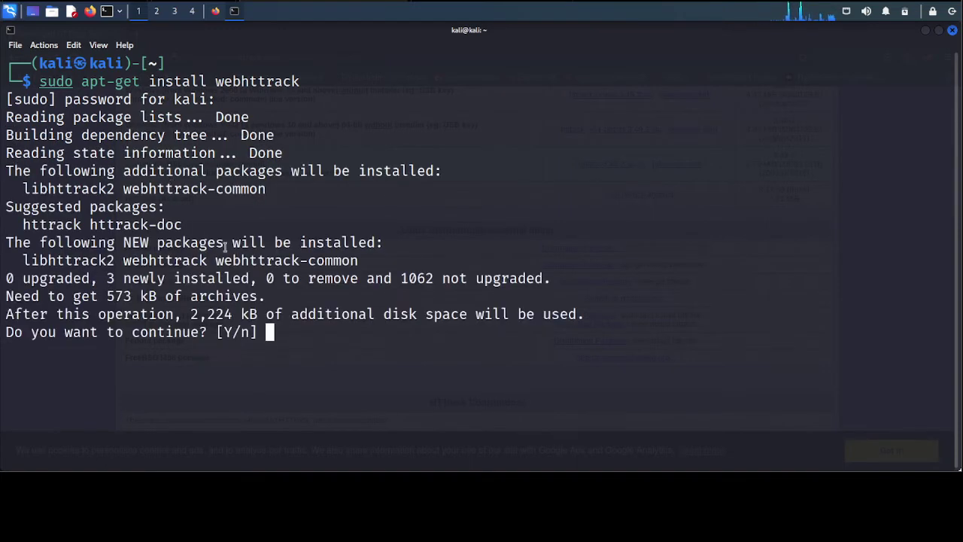
text(y)
key(Return)
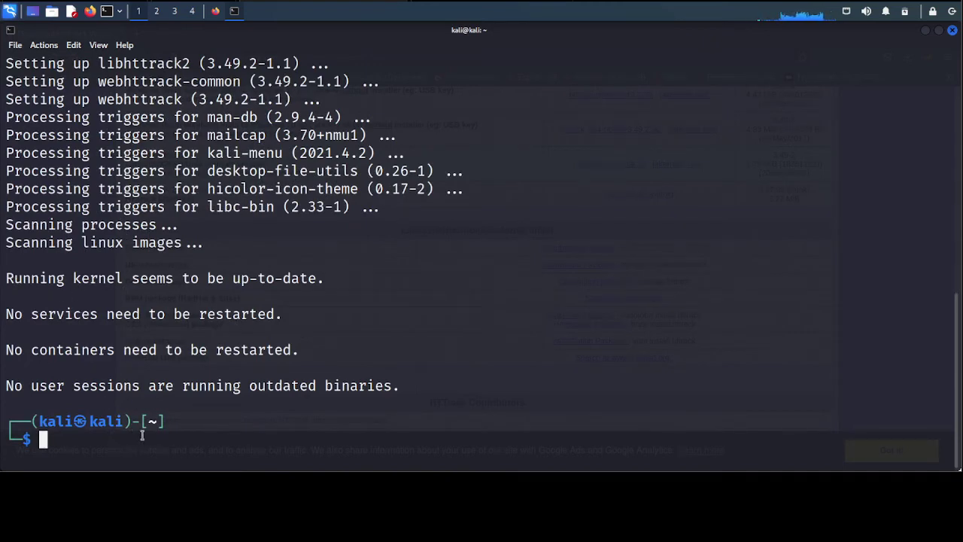
- Recall the previous install command and shorten it to just webhttrack at the terminal prompt
key(Up)
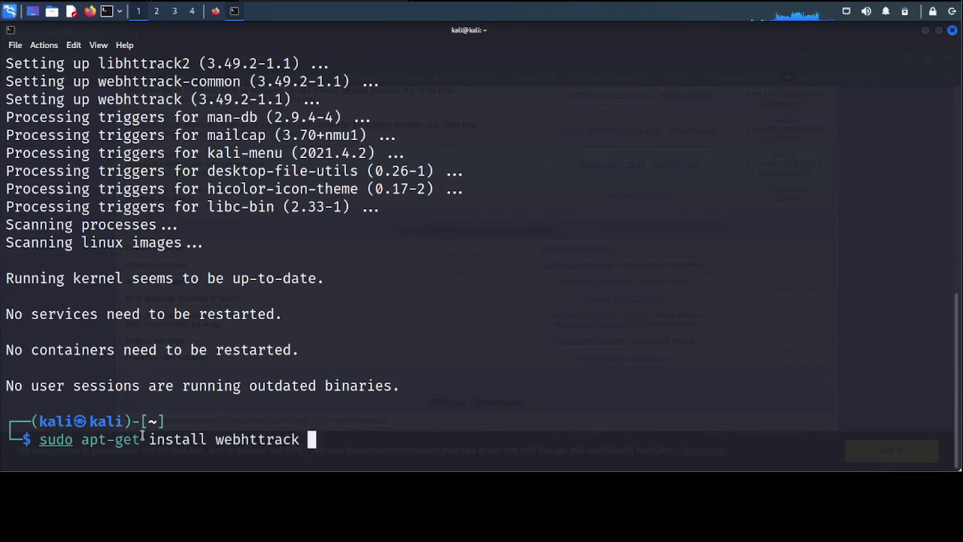
key(BackSpace)
key(Left)
key(Left)
key(Left)
key(Left)
key(Left)
key(Left)
key(Left)
key(Left)
key(Left)
key(Left)
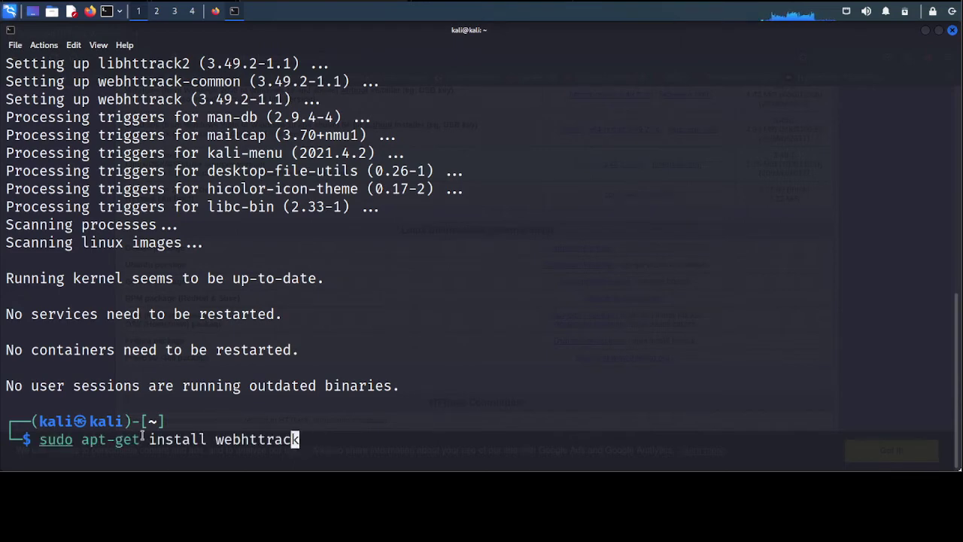
key(BackSpace)
key(BackSpace)
key(BackSpace)
key(BackSpace)
key(BackSpace)
key(BackSpace)
key(BackSpace)
key(BackSpace)
key(BackSpace)
key(BackSpace)
key(BackSpace)
key(BackSpace)
key(BackSpace)
key(BackSpace)
key(BackSpace)
key(BackSpace)
key(BackSpace)
key(BackSpace)
key(BackSpace)
key(BackSpace)
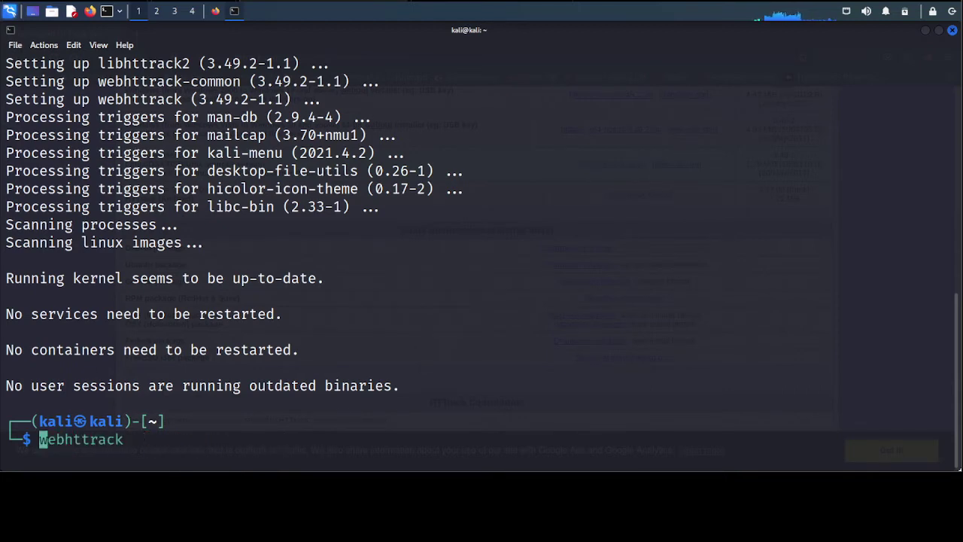
- Search the installed applications for htt, and return to the terminal
click(10, 10)
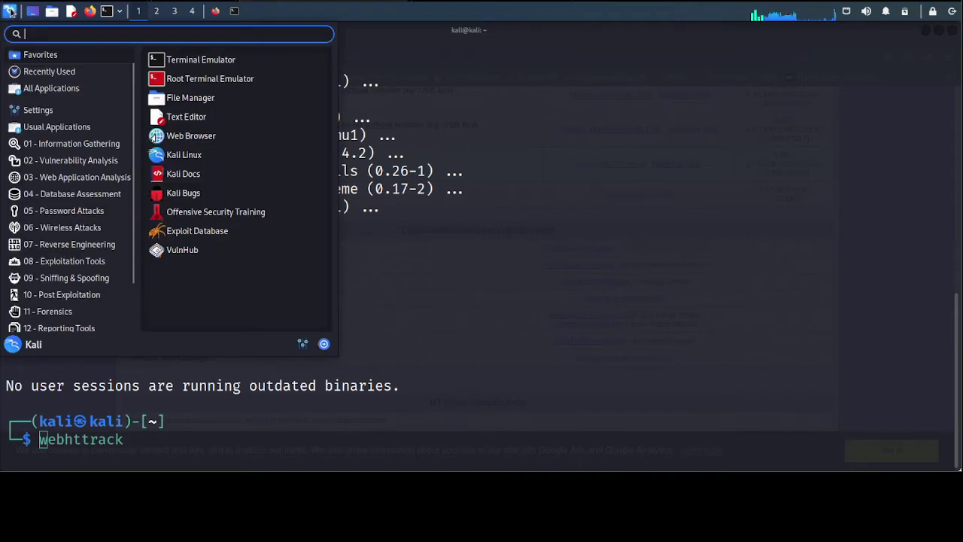
text(htt)
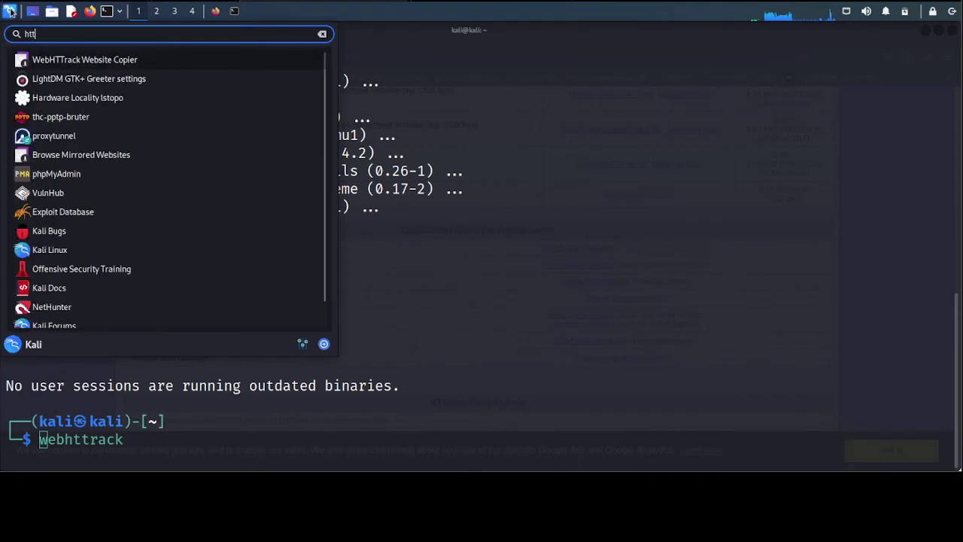
click(545, 322)
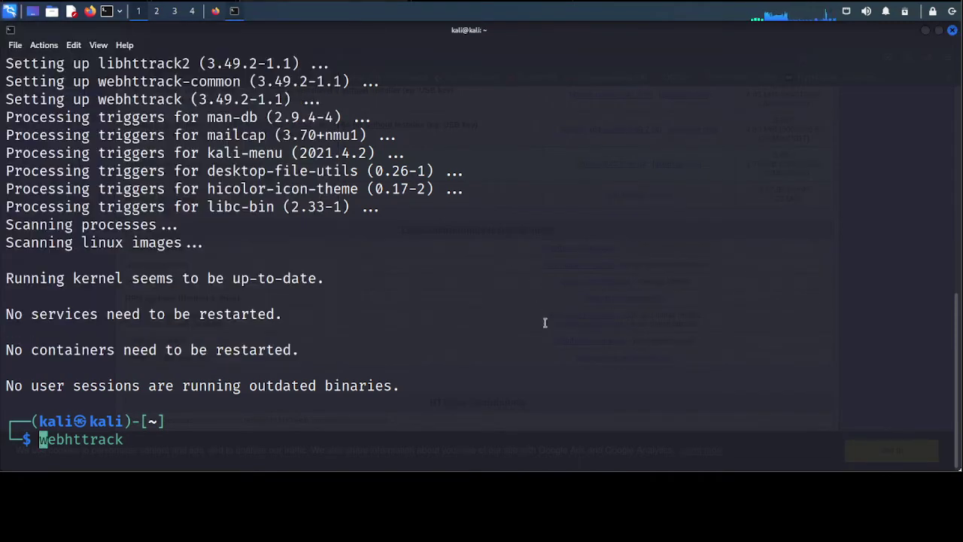
- Launch WebHTTrack from the terminal, set its language preference to English, and continue to the project setup
key(Return)
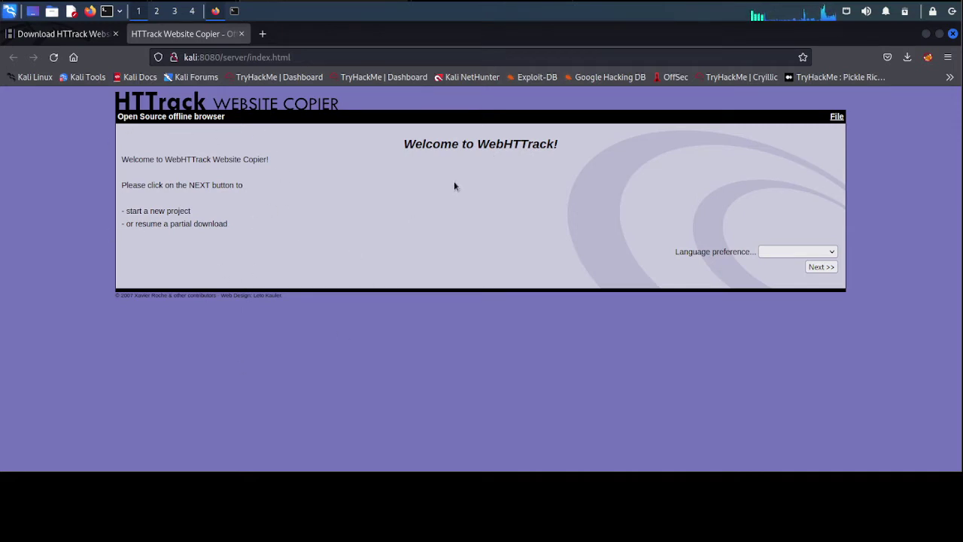
click(830, 253)
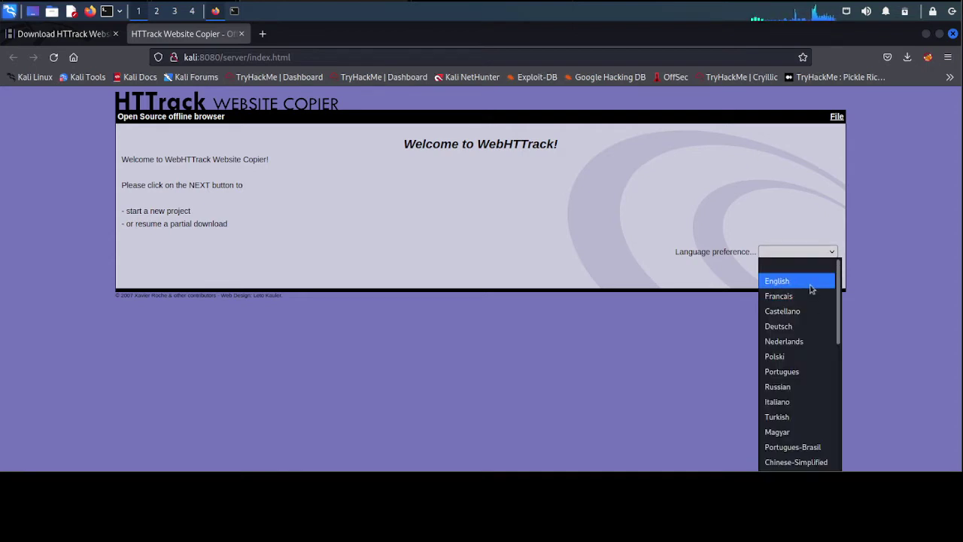
click(811, 286)
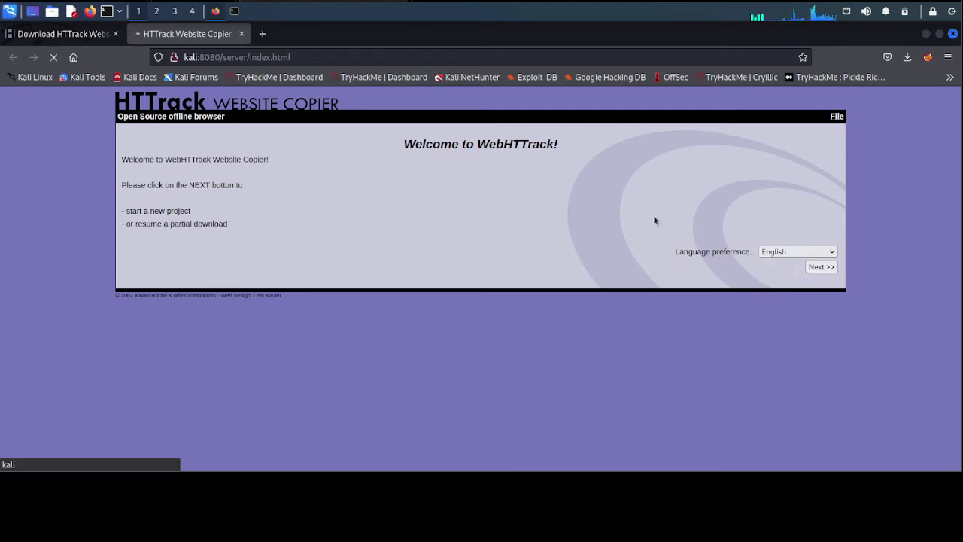
click(817, 267)
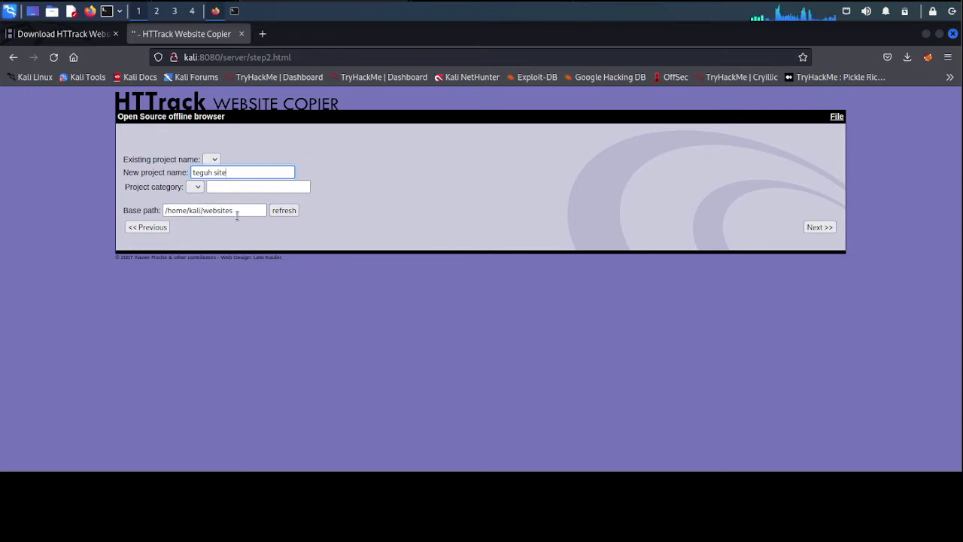
- Enter the new project's name, check the kali home folder for the base path /home/kali/websites, and continue to the URL selection
click(239, 213)
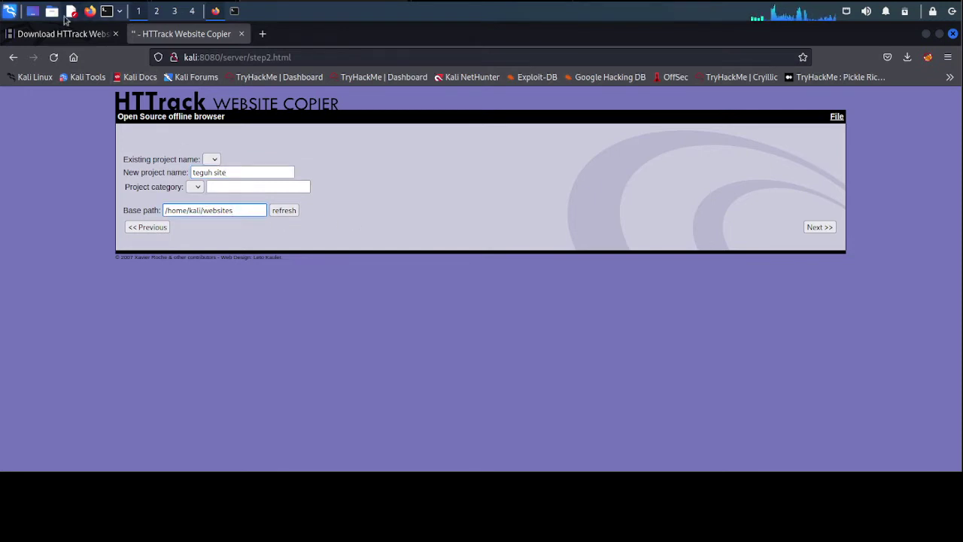
click(54, 13)
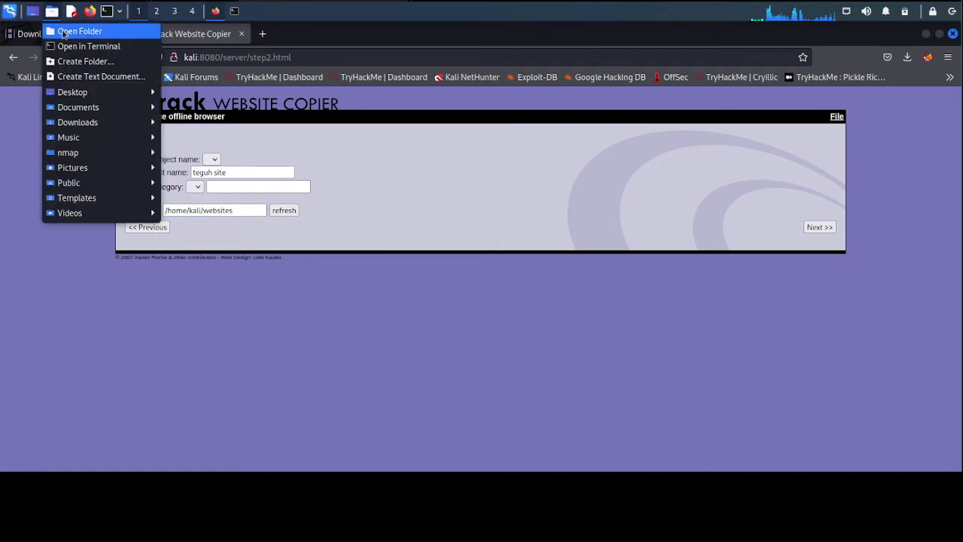
click(68, 35)
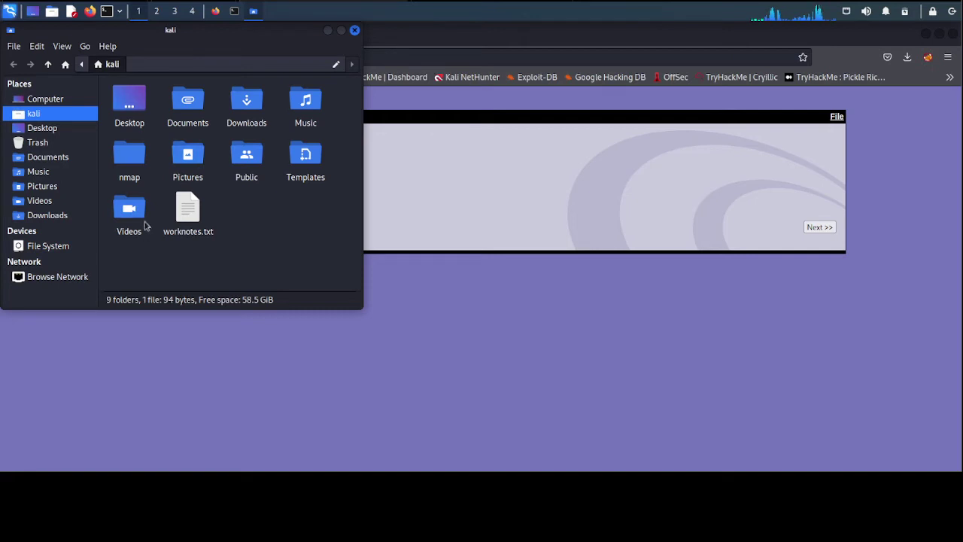
click(425, 278)
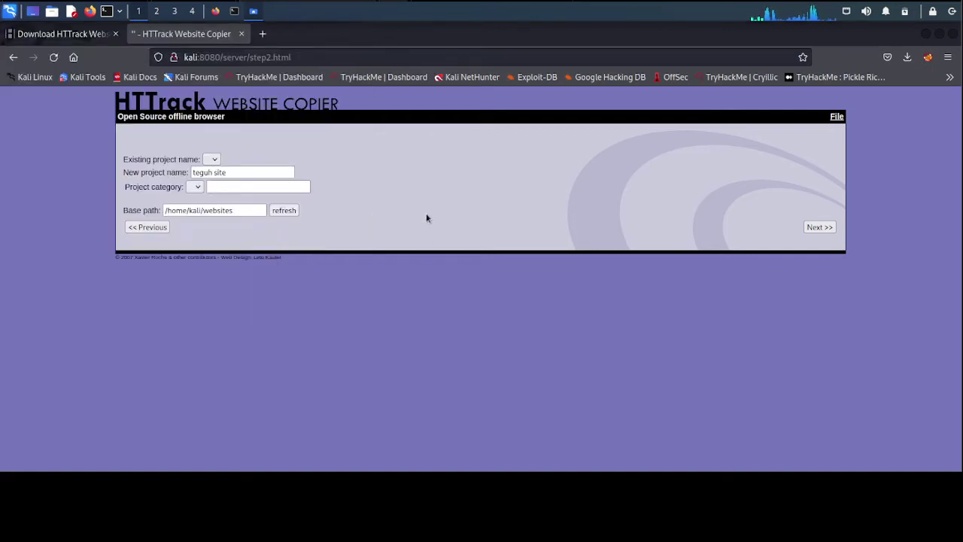
click(818, 227)
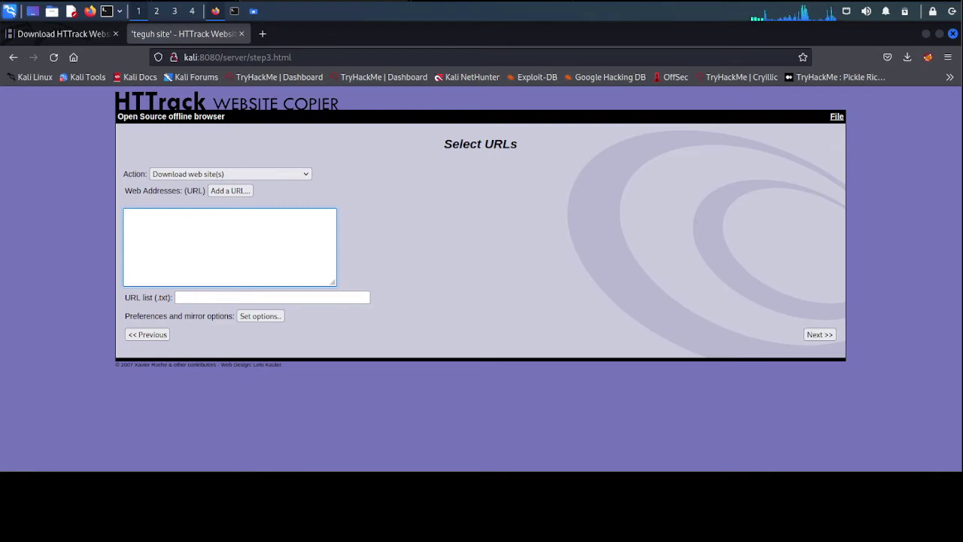
- Try to open the personal blog at its webhostapp.com address in a new browser tab, and go back
click(262, 33)
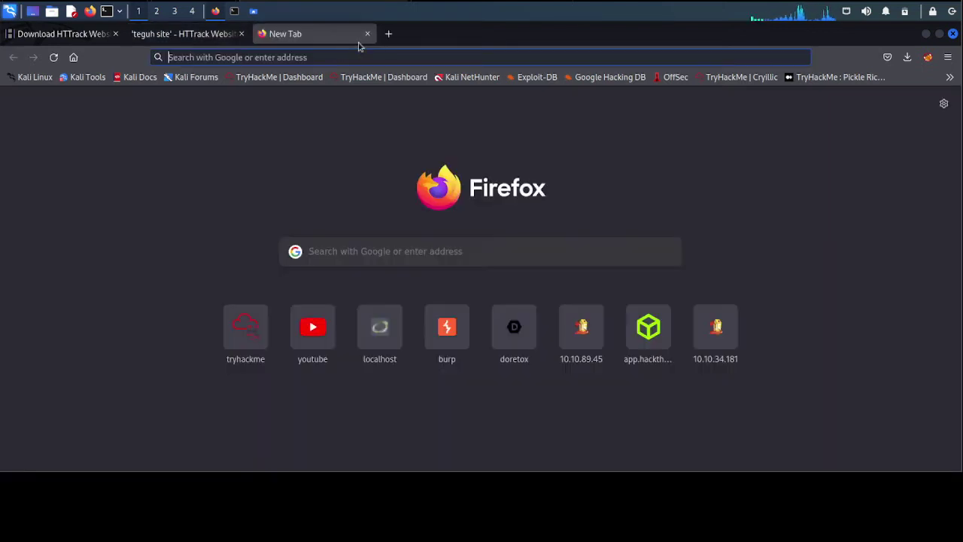
text(te)
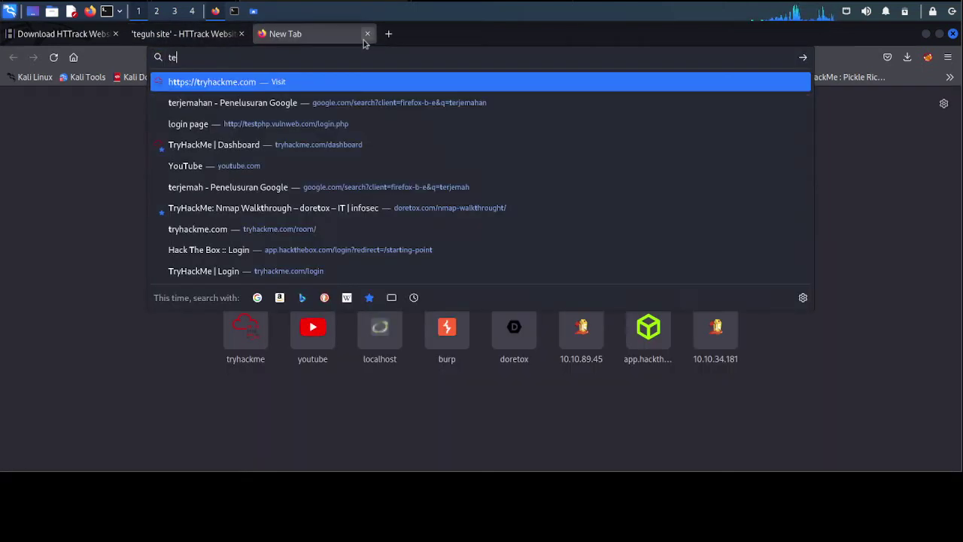
text(guhs)
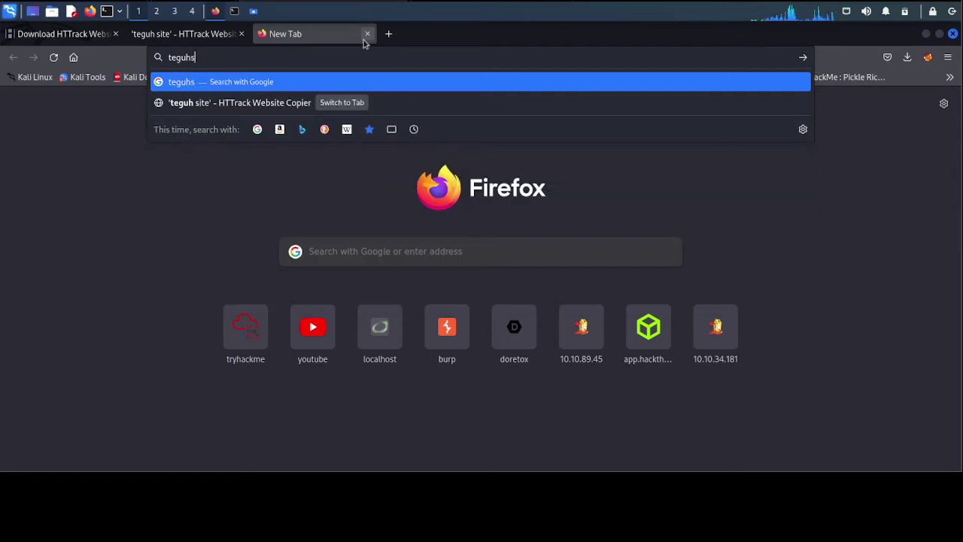
text(ite.w)
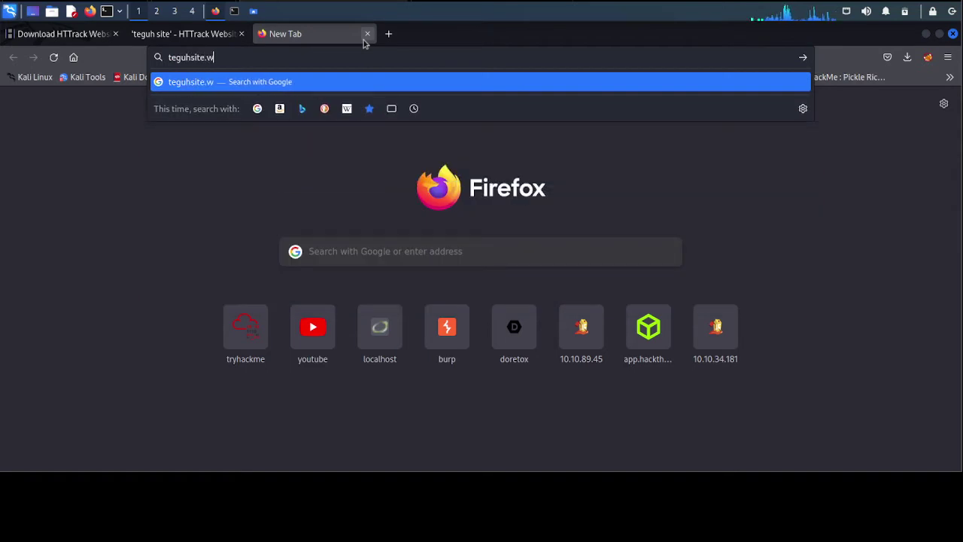
text(ebhostapp.co)
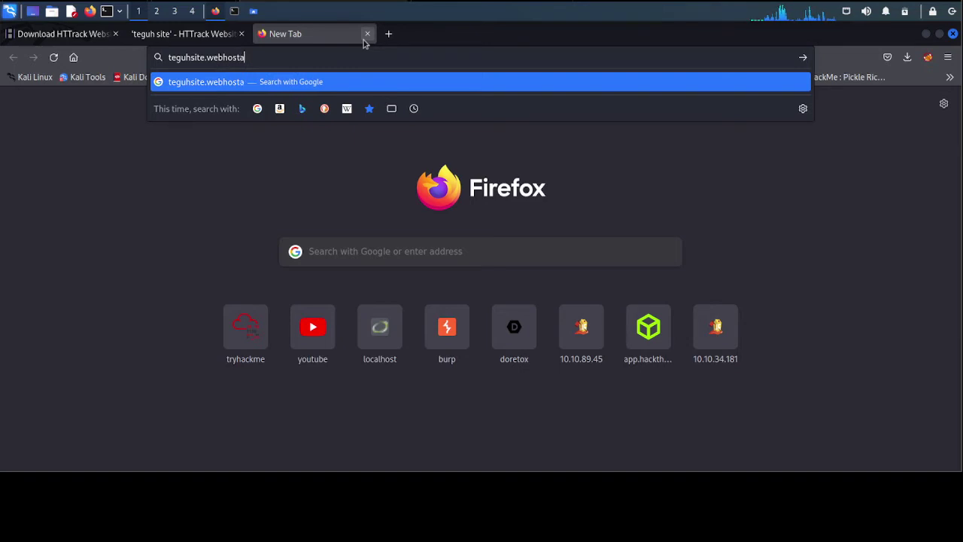
text(m)
key(Return)
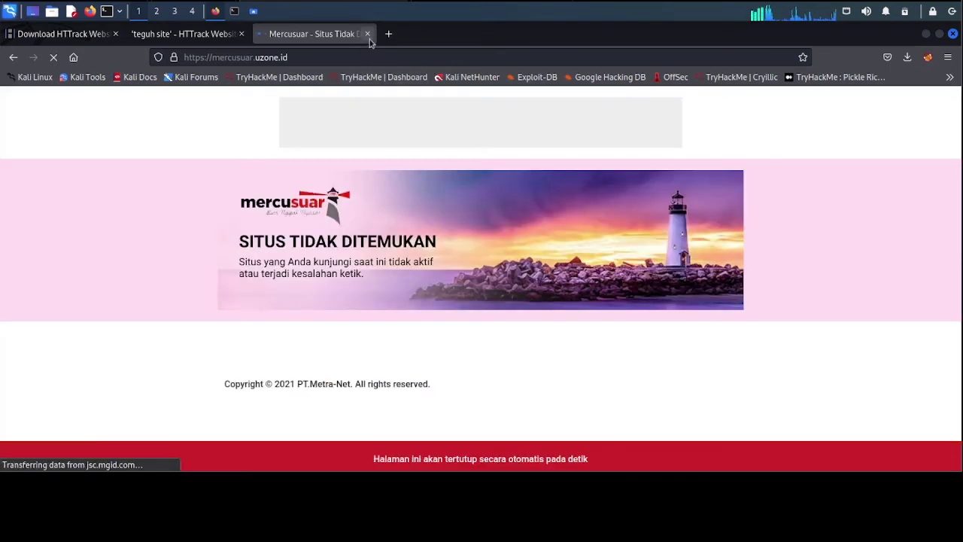
click(15, 57)
- Open the personal blog hosted on 000webhostapp.com in the same tab
click(289, 56)
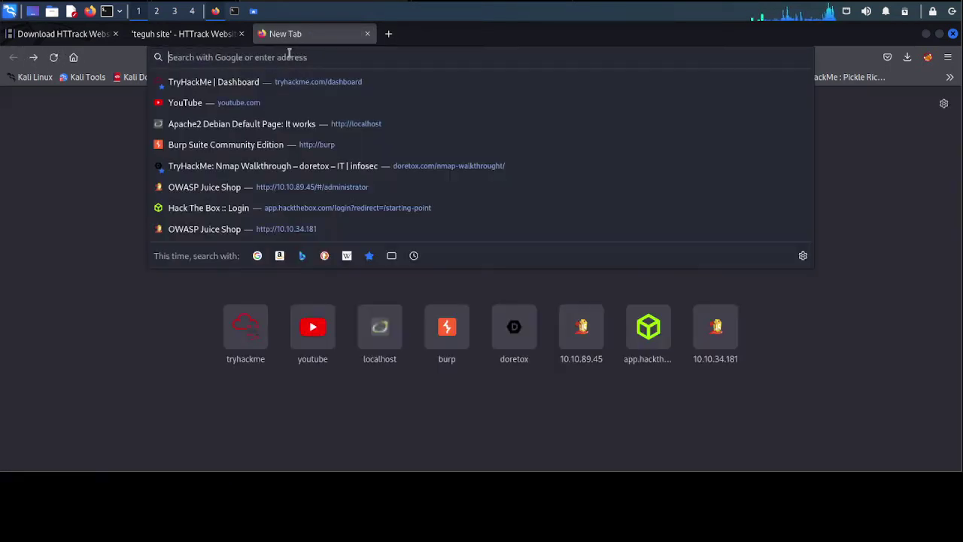
text(te)
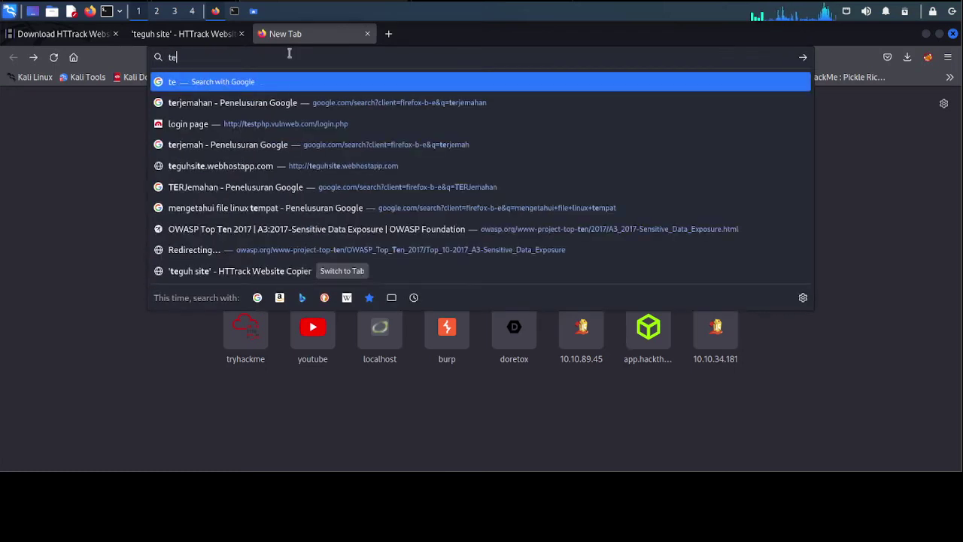
text(guhsite.)
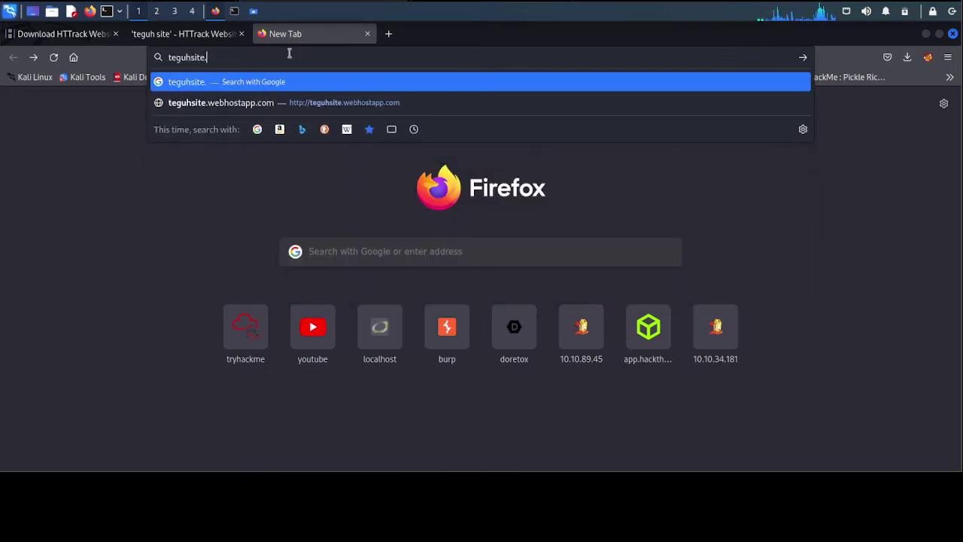
text(webhost)
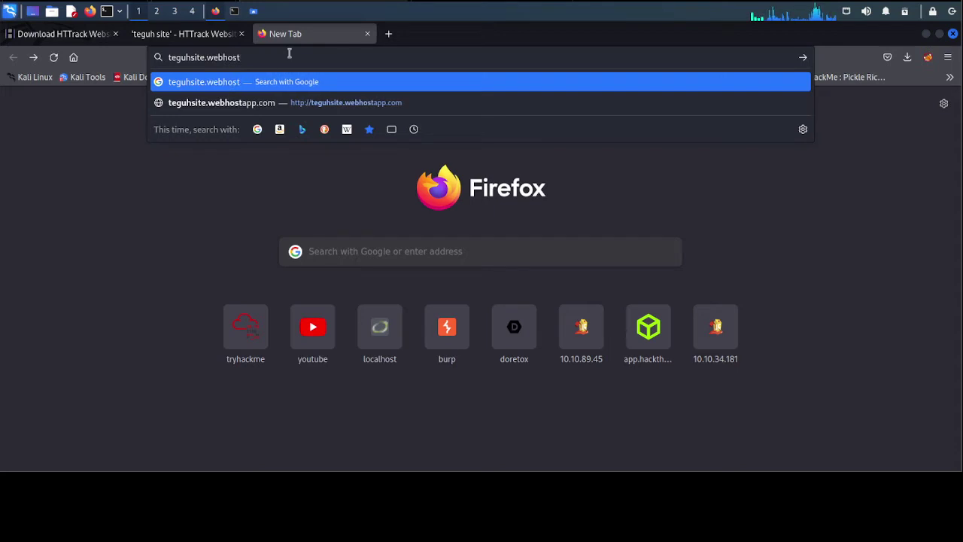
text(app.com)
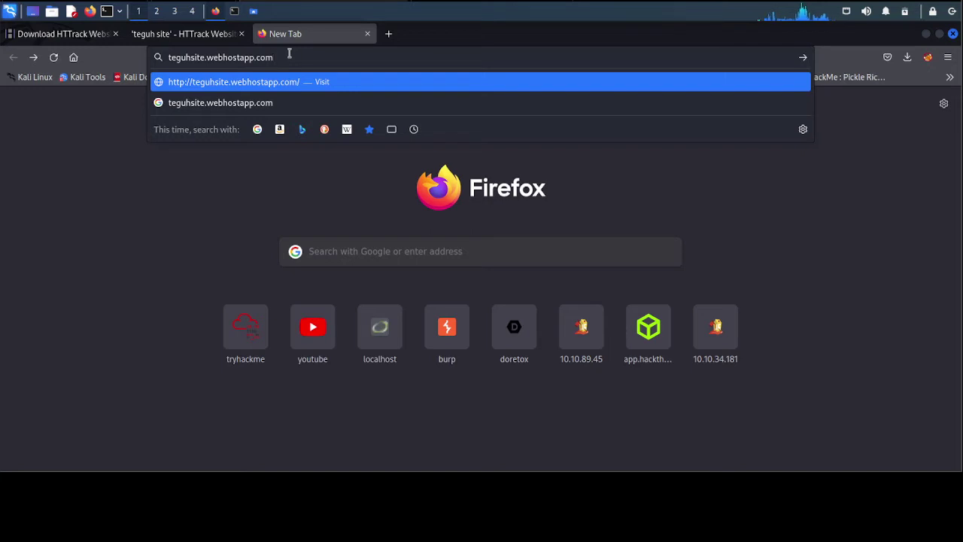
key(Return)
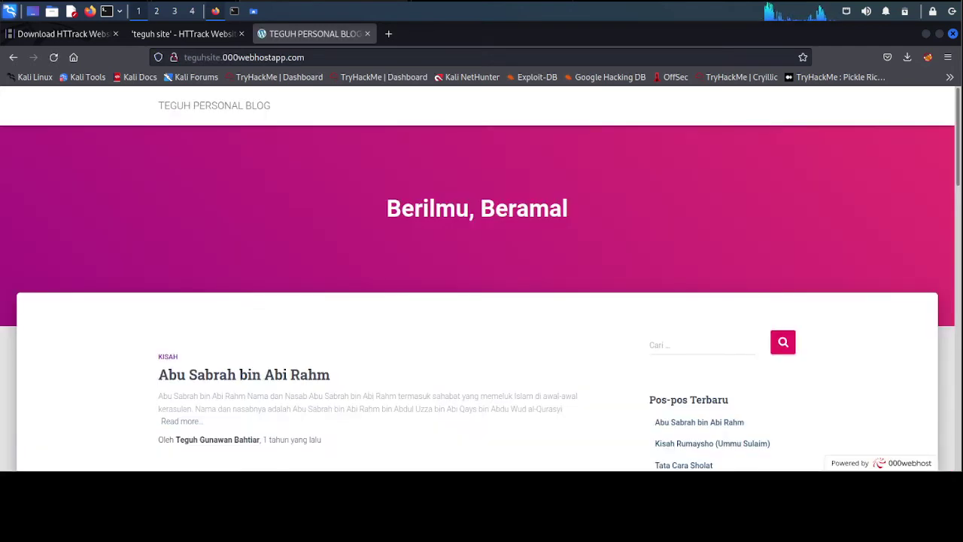
- Copy the personal blog's full web address from the browser
click(319, 58)
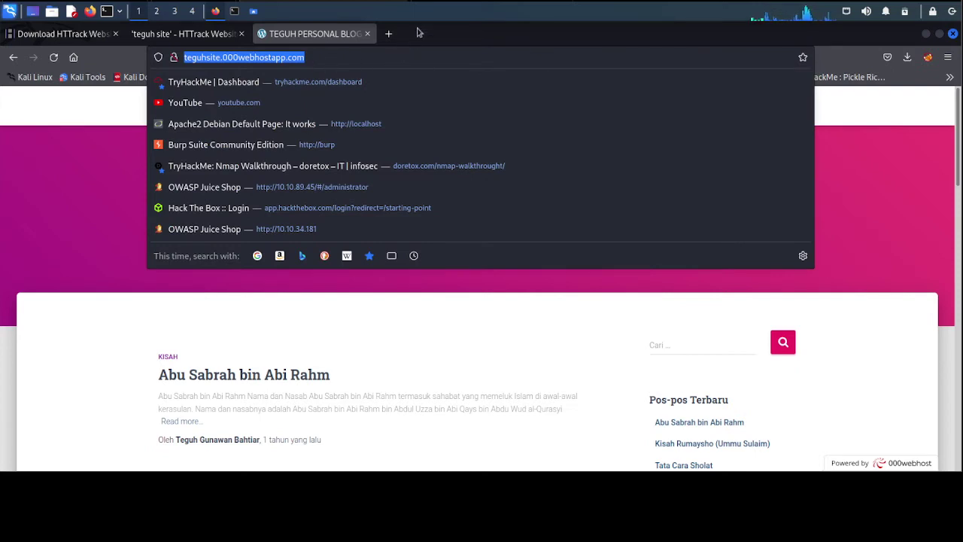
key(Escape)
click(365, 162)
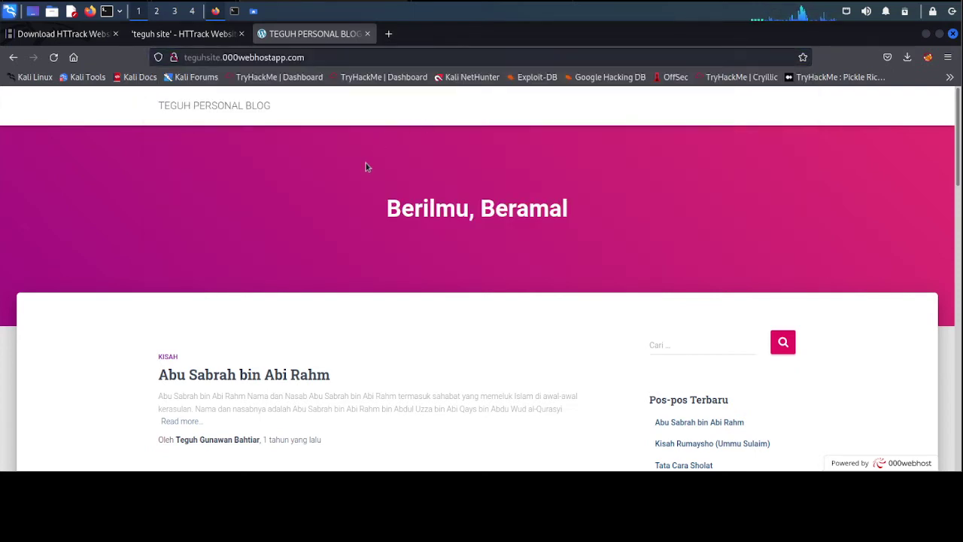
click(307, 58)
key(ctrl+c)
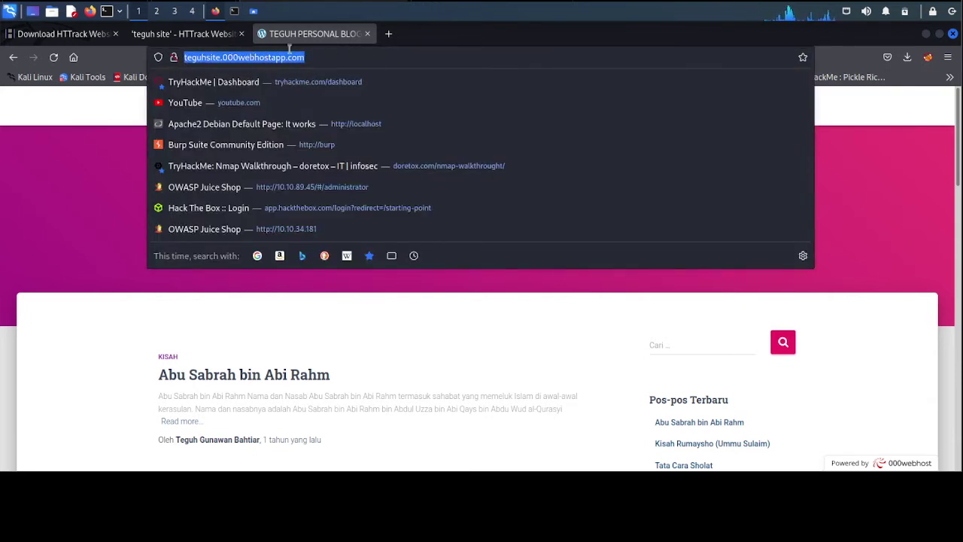
- Paste the blog's URL into the HTTrack project's web addresses and start the mirroring with the default launch option
click(202, 36)
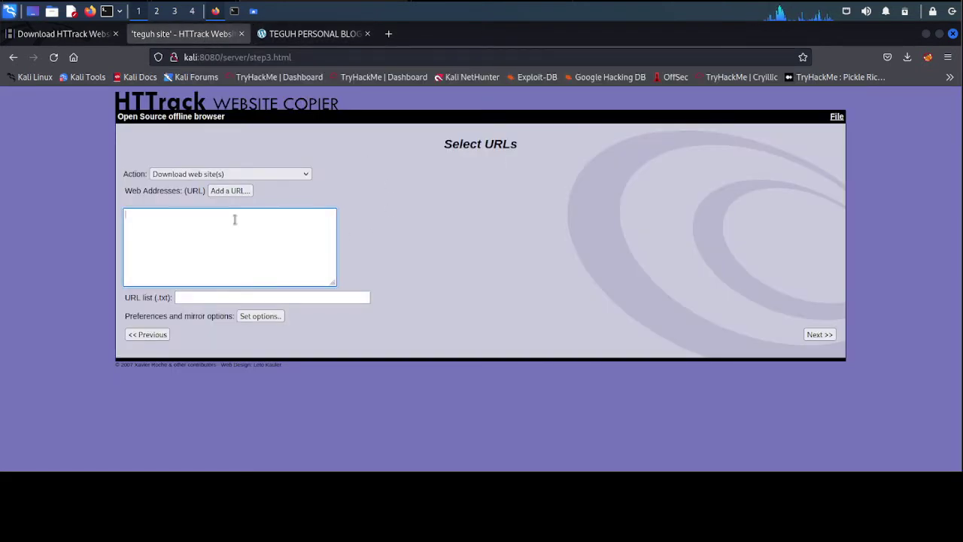
key(ctrl+v)
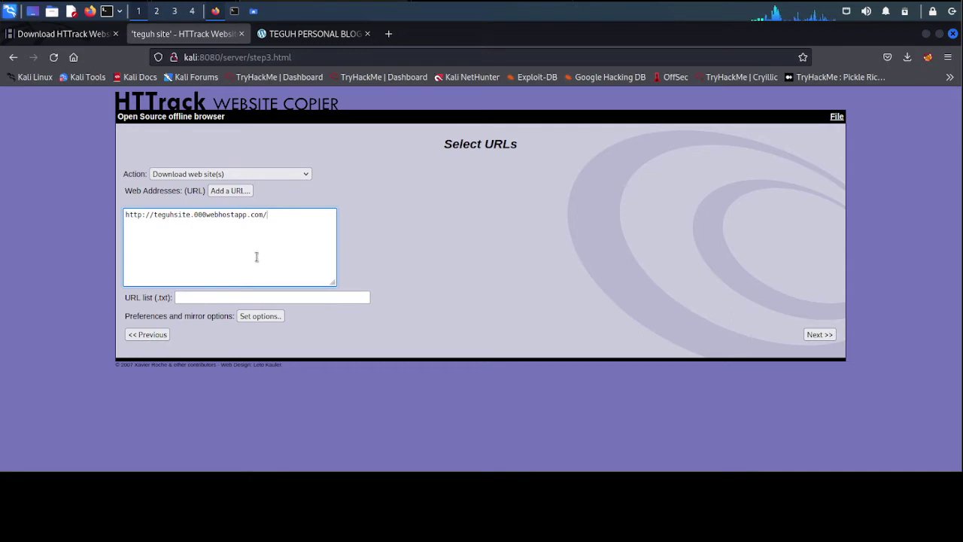
click(806, 335)
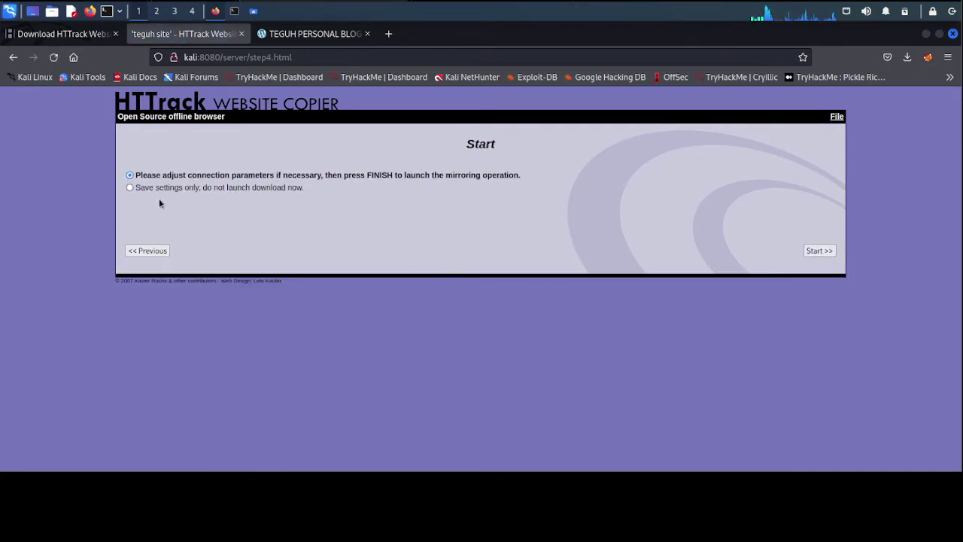
click(818, 250)
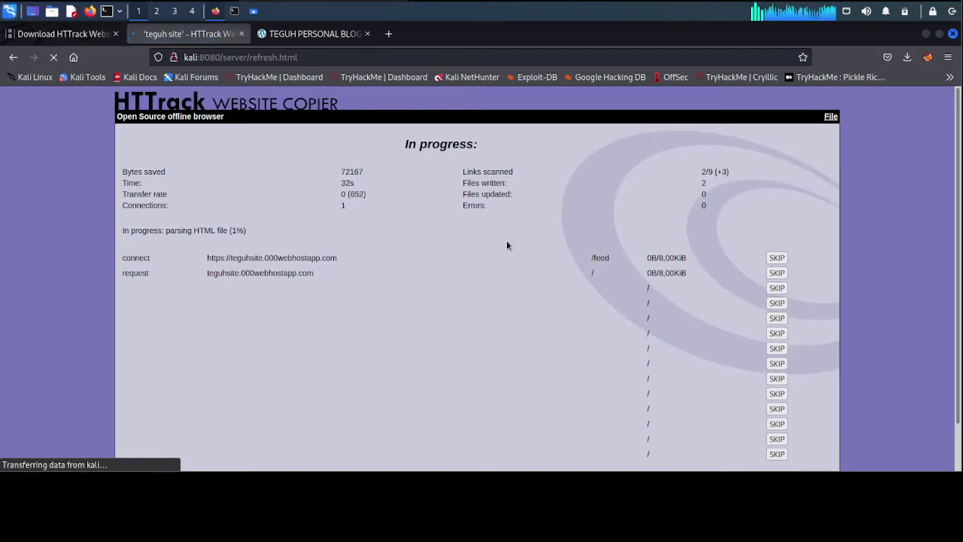
- Look through the original blog's home page and return to the HTTrack download progress
click(280, 36)
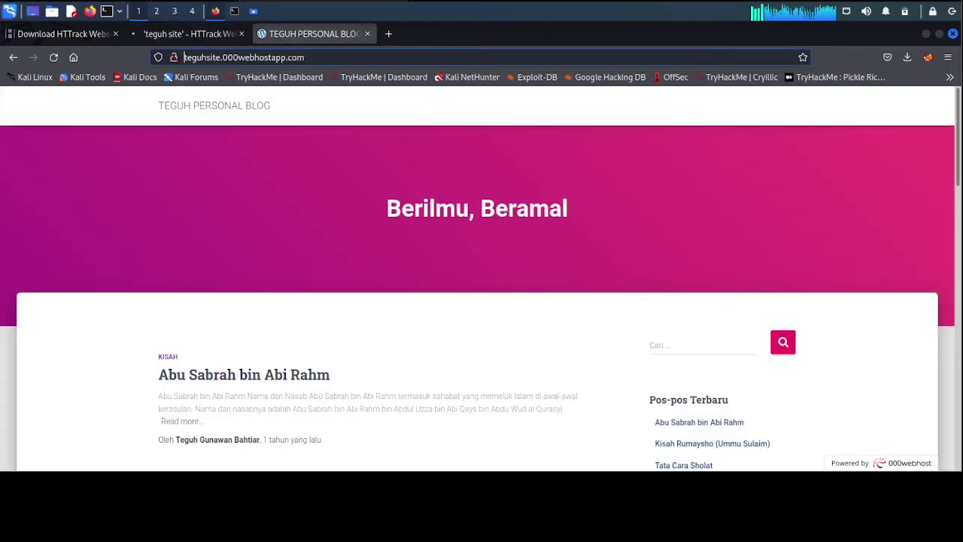
scroll(457, 238, down, 1)
scroll(458, 239, down, 10)
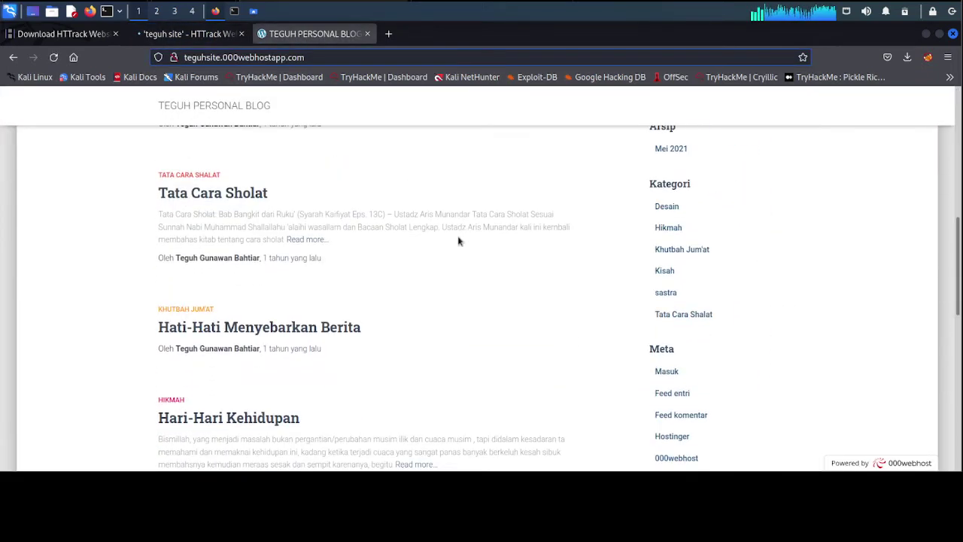
scroll(459, 240, up, 10)
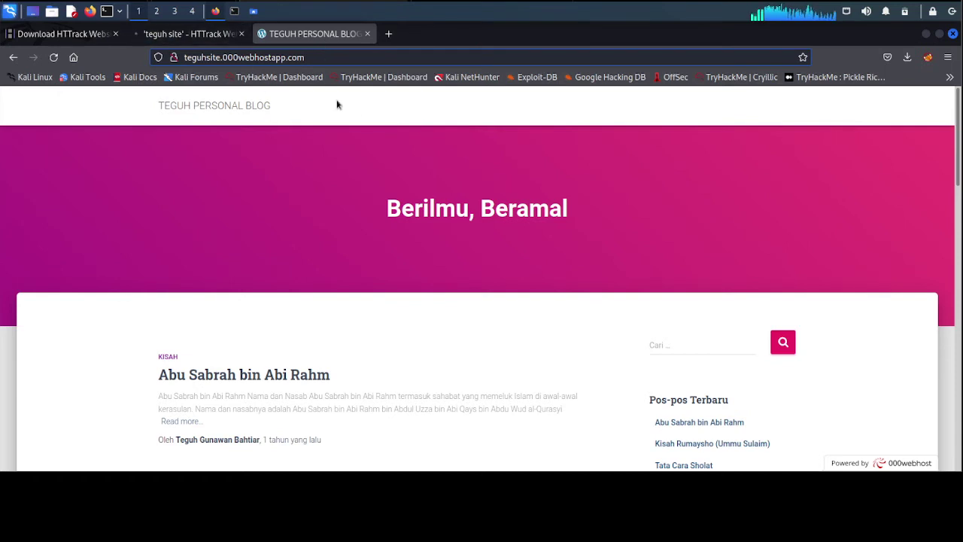
click(193, 37)
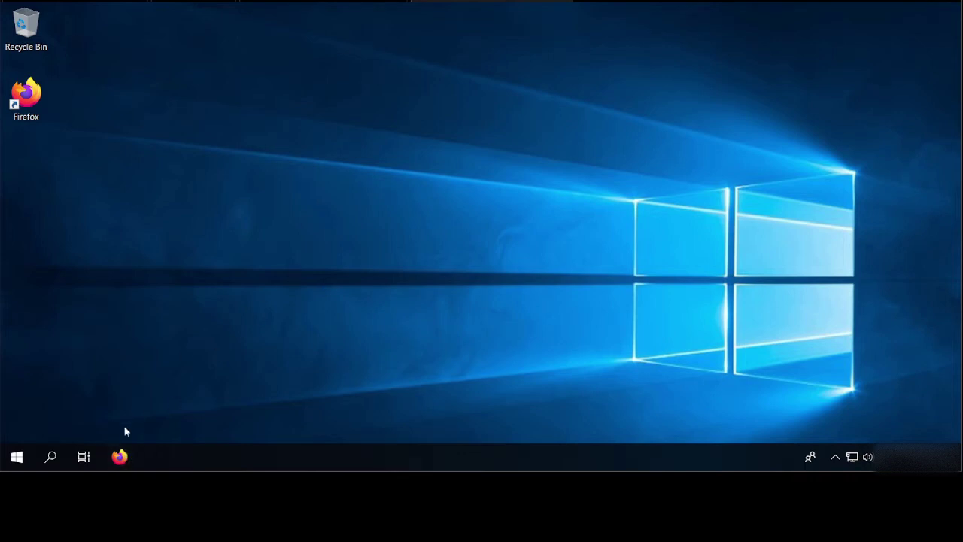
- In Firefox on Windows, search Google for httrack, open the official HTTrack website, and accept its cookie notice
click(120, 457)
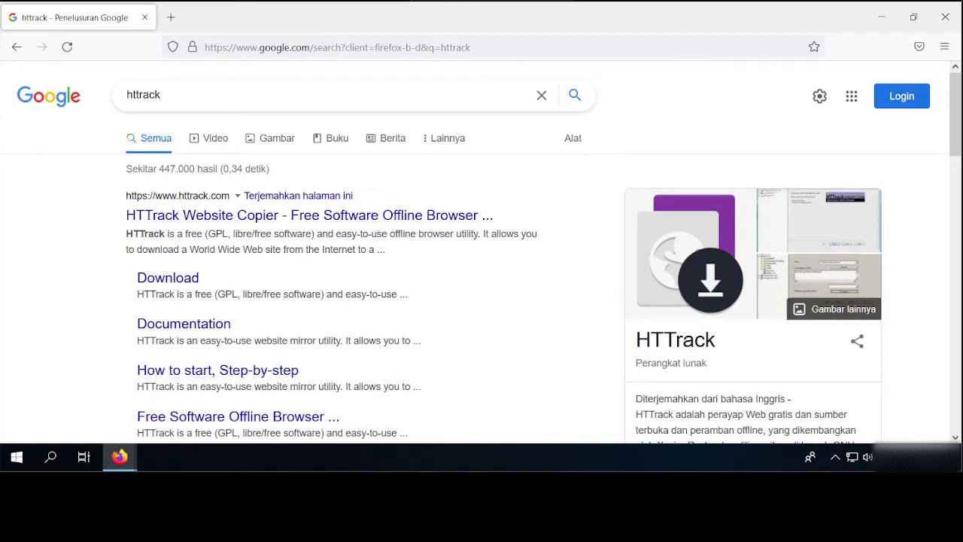
click(200, 220)
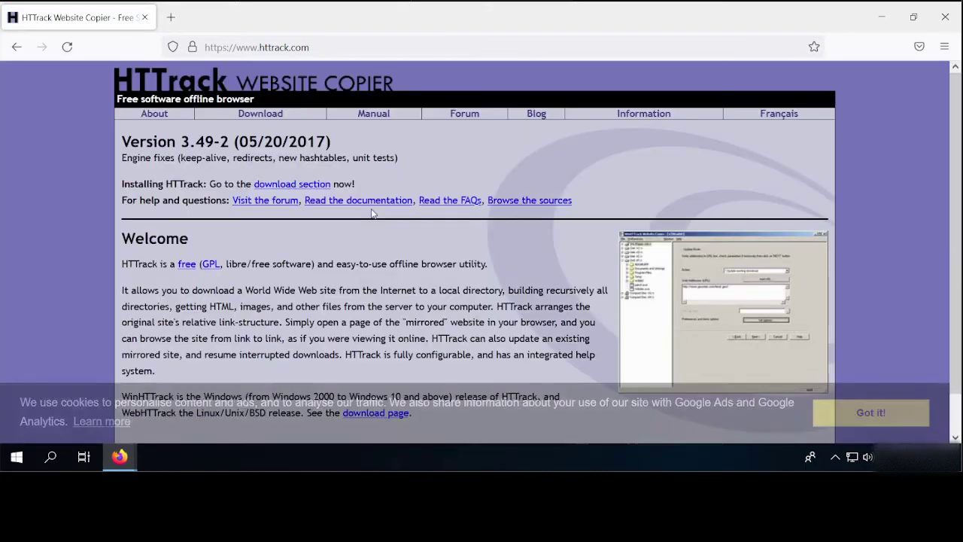
click(851, 421)
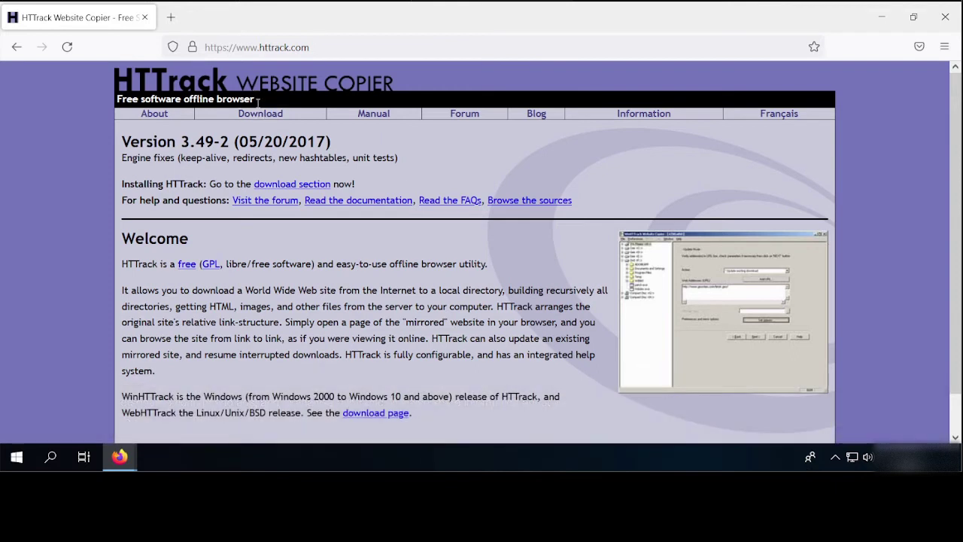
- Download the recommended 64-bit Windows installer httrack_x64-3.49.2.exe from the HTTrack download page and run it
click(261, 121)
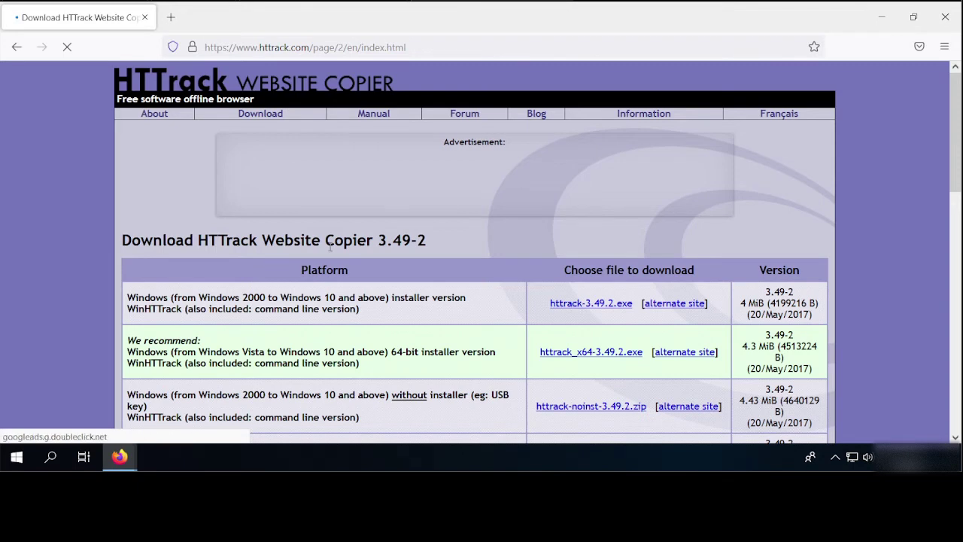
scroll(329, 247, down, 3)
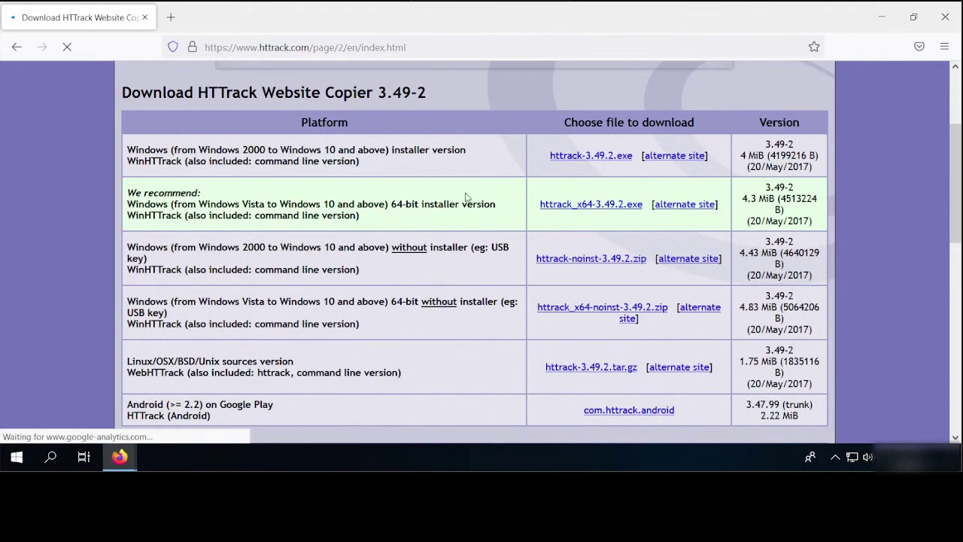
click(600, 207)
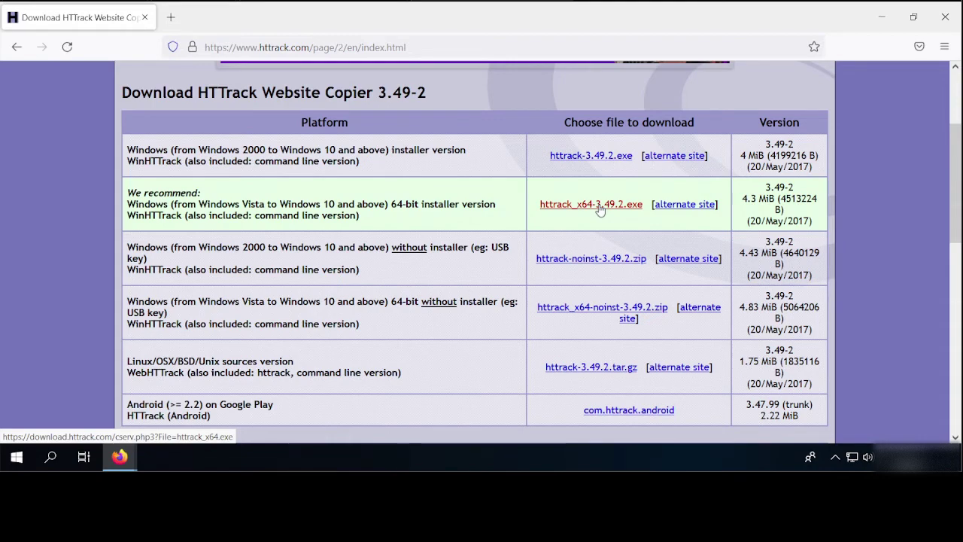
scroll(481, 261, down, 3)
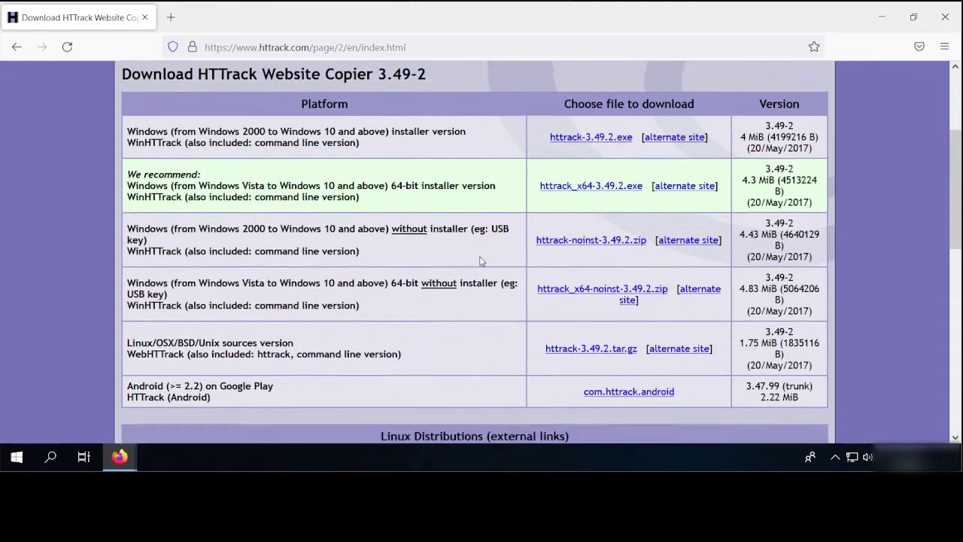
scroll(481, 261, up, 4)
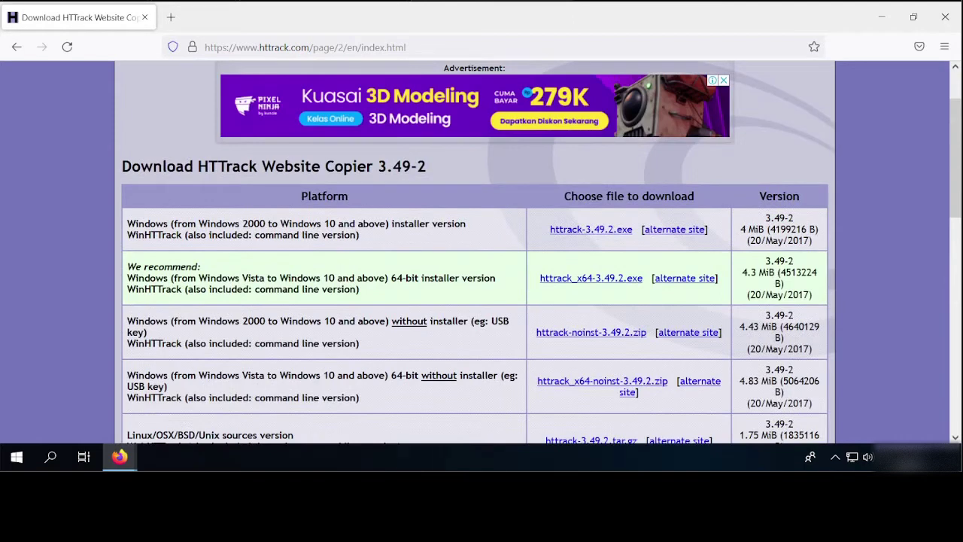
click(573, 285)
click(920, 48)
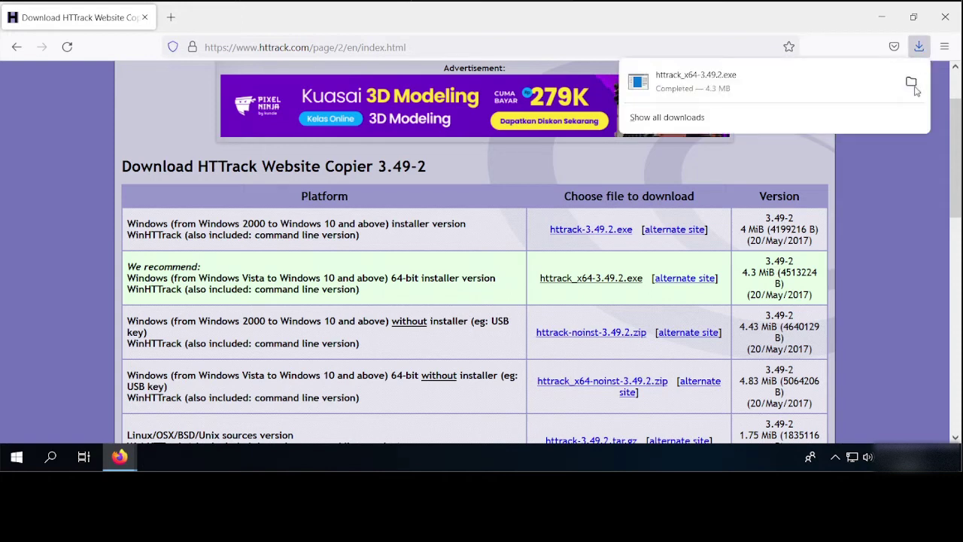
click(790, 90)
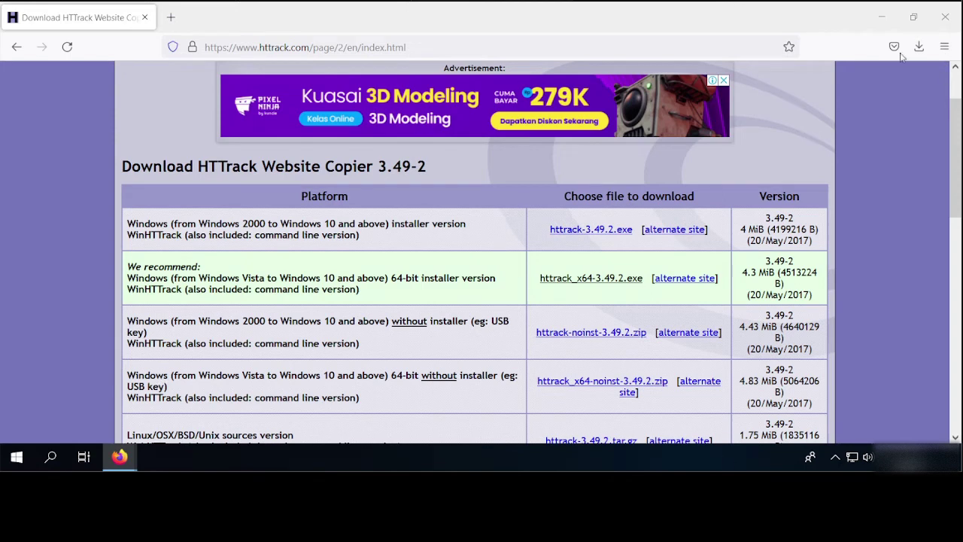
click(19, 466)
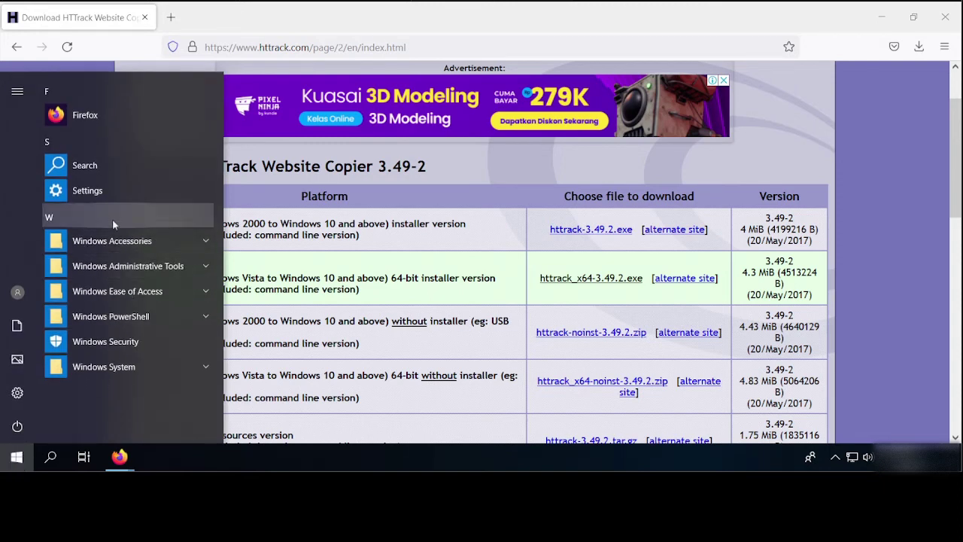
right_click(13, 460)
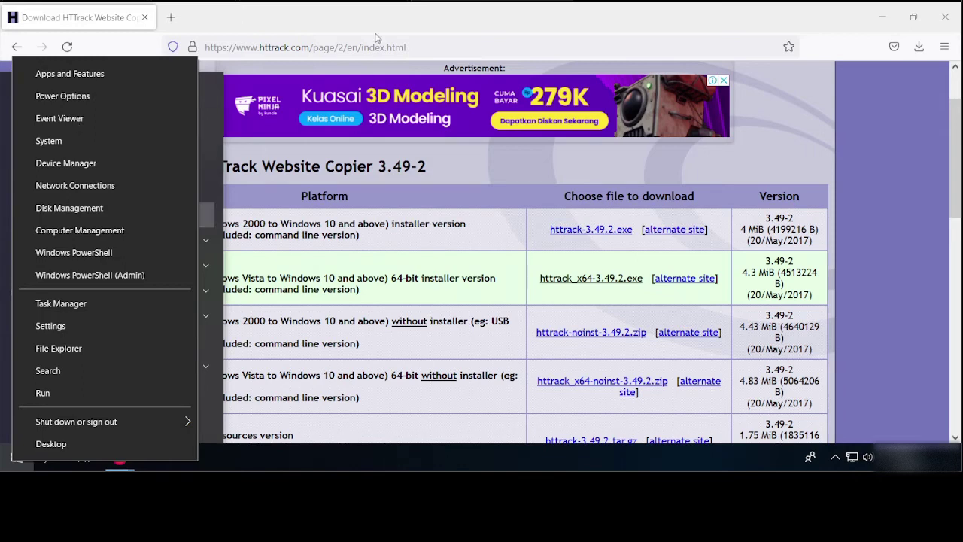
click(380, 20)
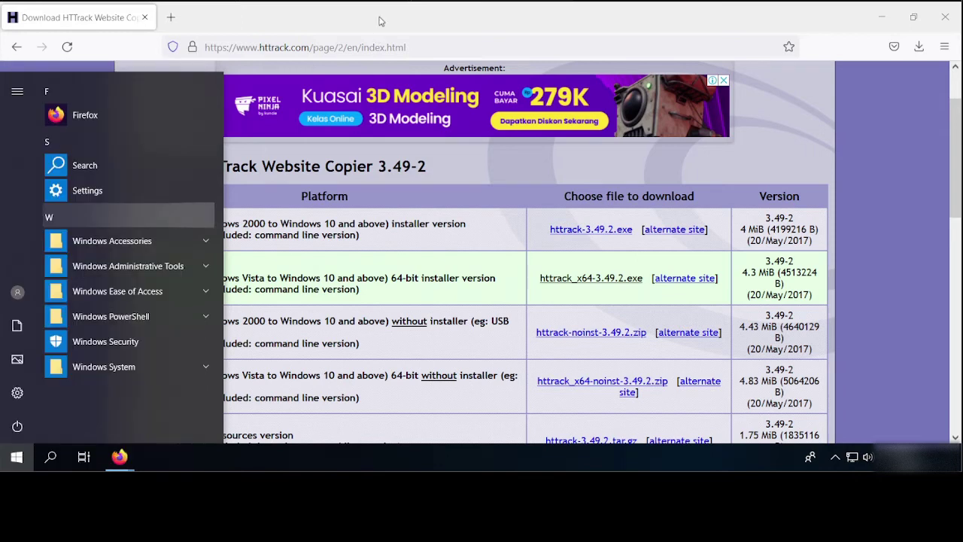
click(124, 459)
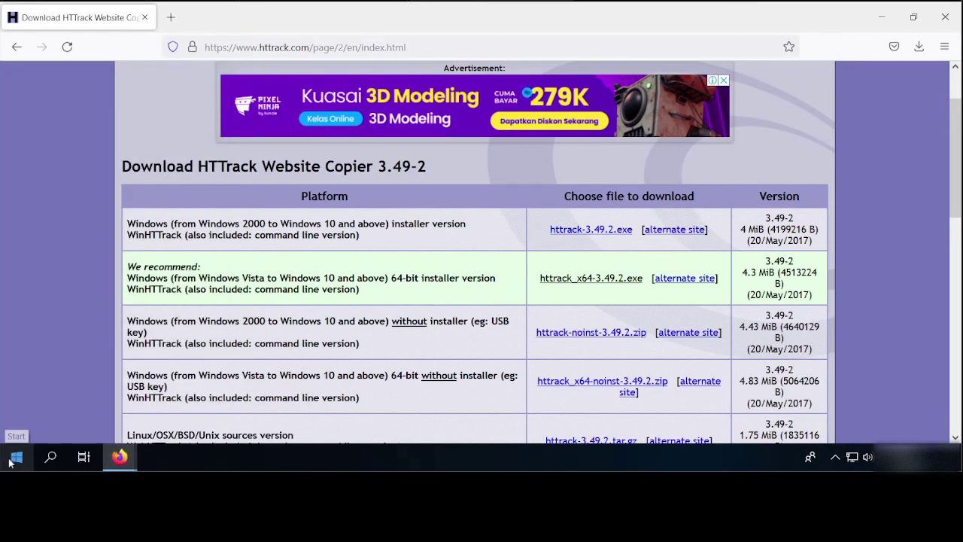
mouse_move(118, 457)
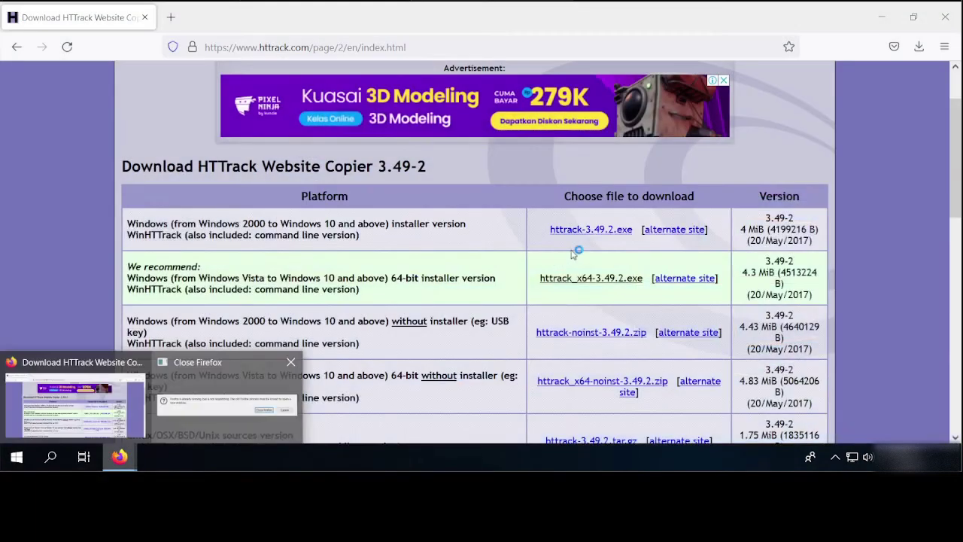
click(273, 369)
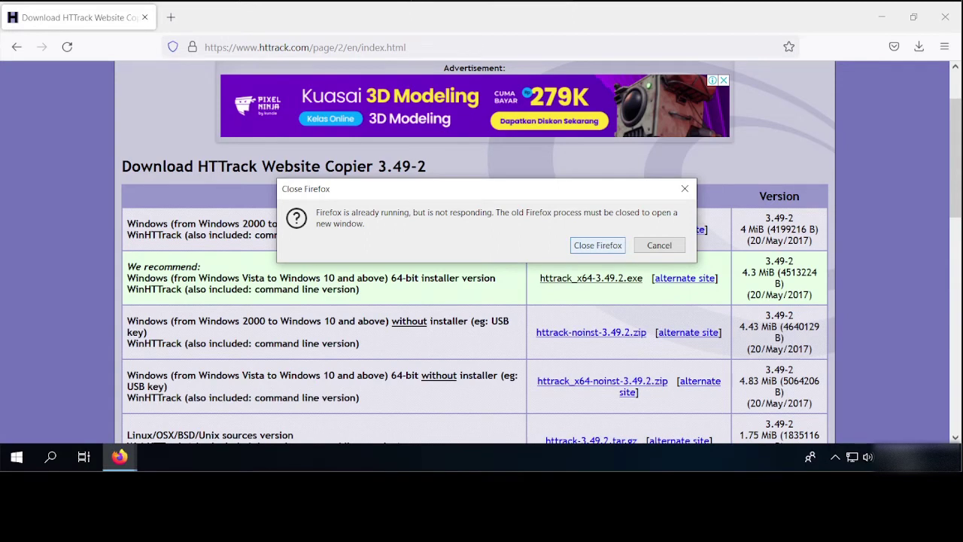
key(Escape)
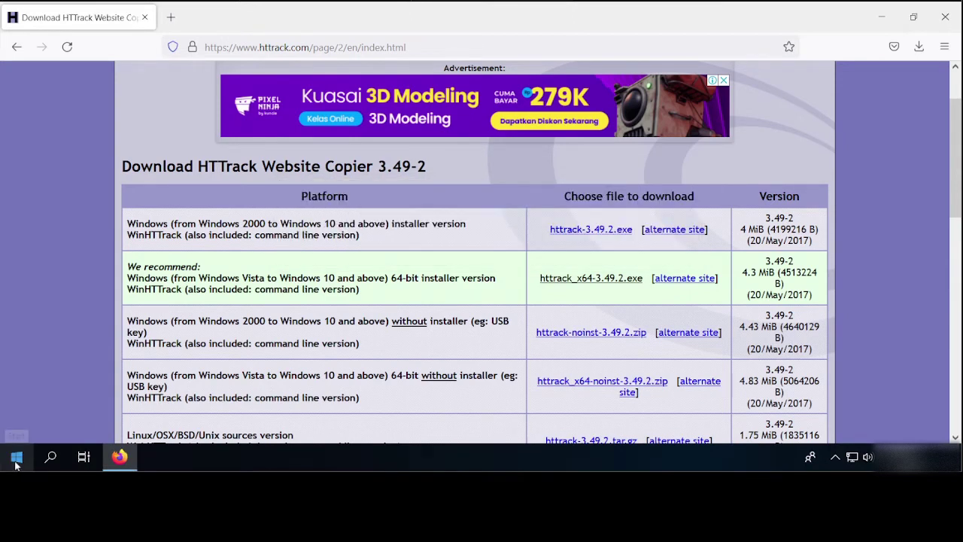
right_click(15, 462)
key(Up)
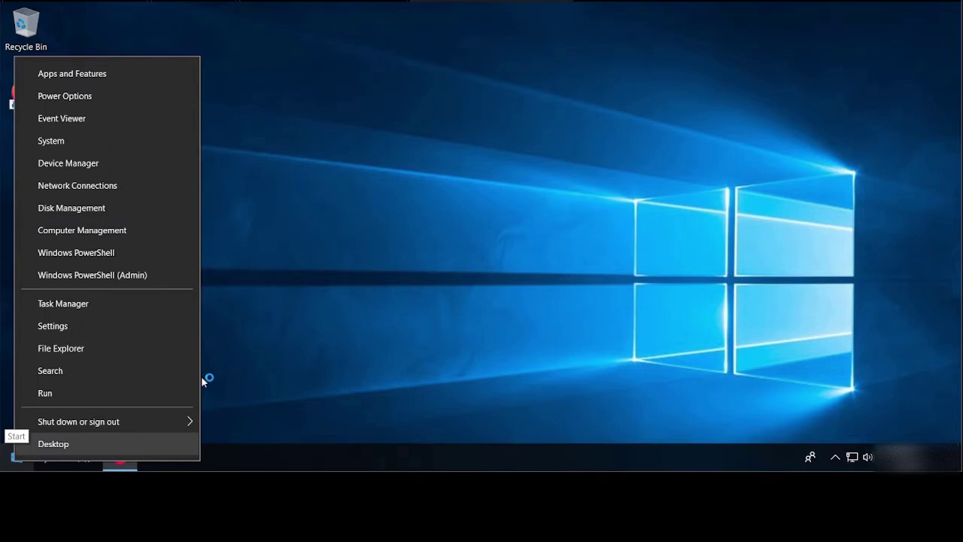
key(Return)
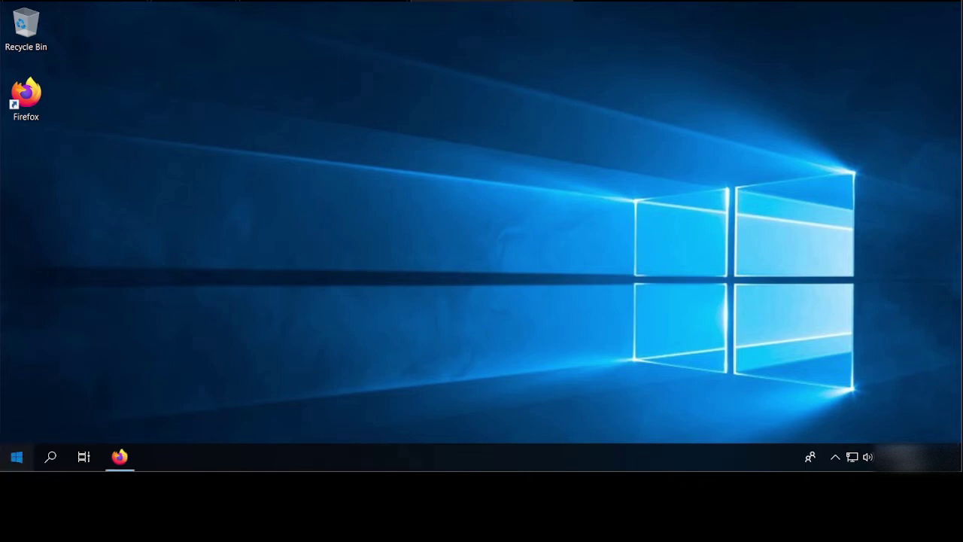
click(21, 457)
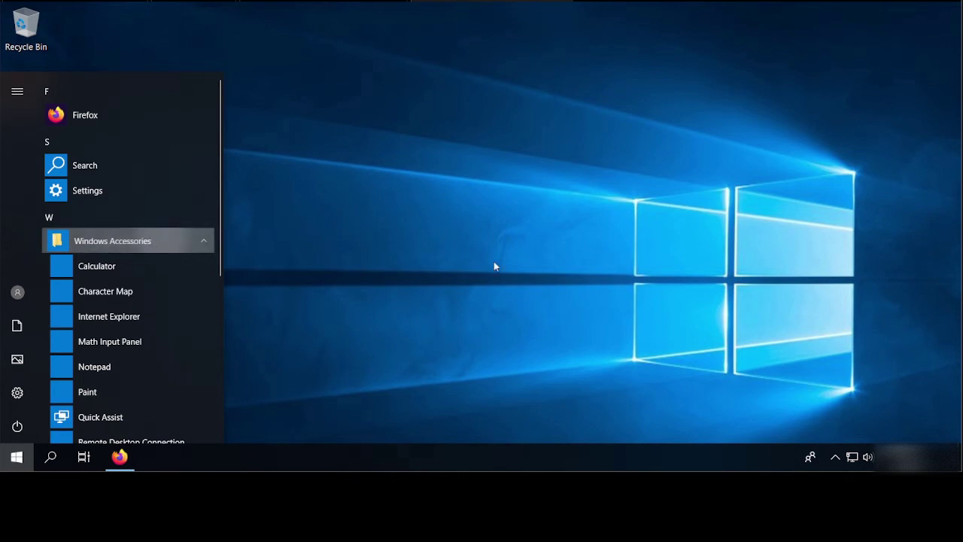
click(112, 241)
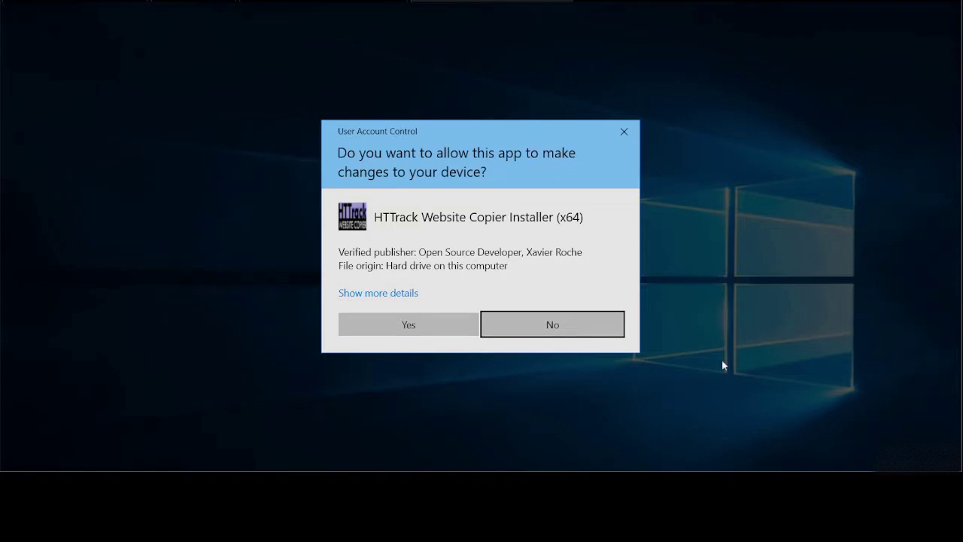
- Allow the installer to make changes, accept the license, install WinHTTrack in C:\Program Files\WinHTTrack with the default tasks, and launch it on finishing
click(392, 327)
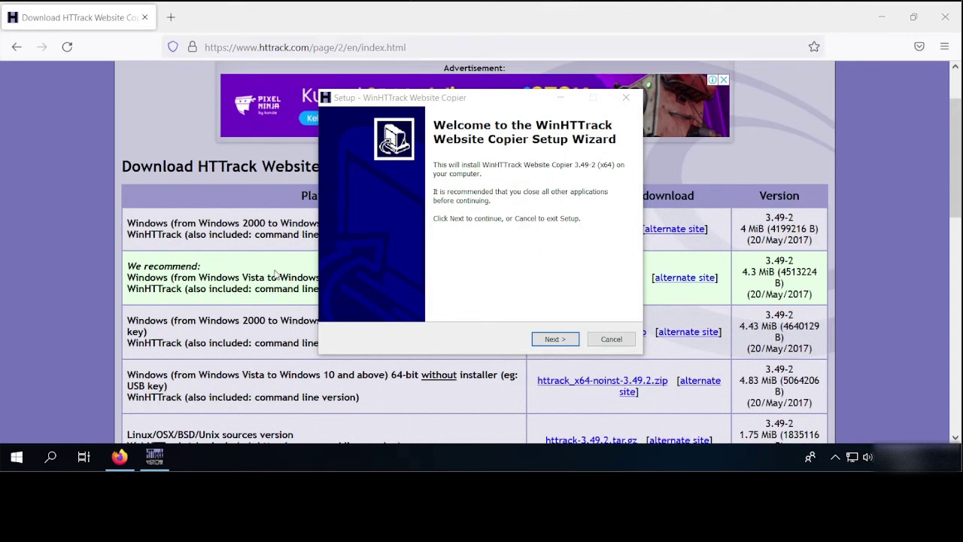
click(555, 340)
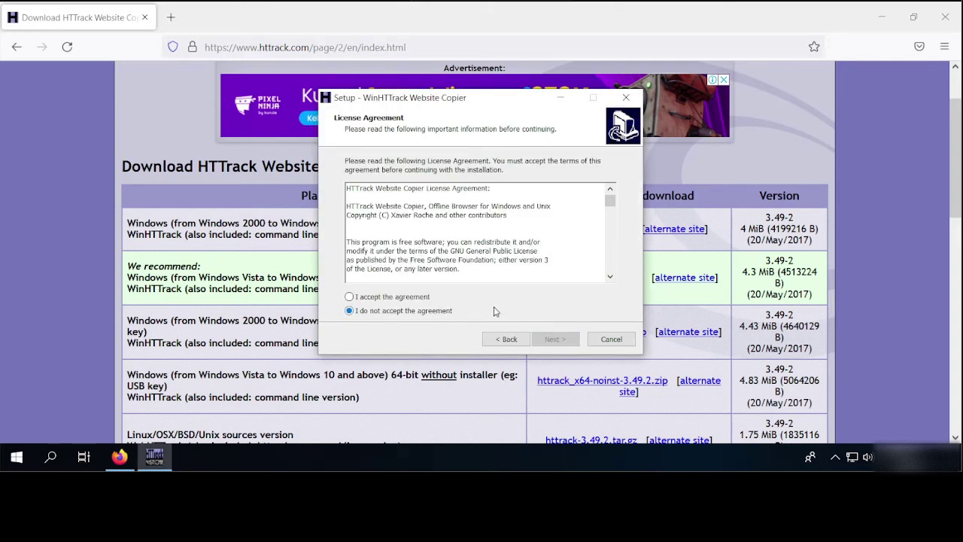
click(392, 297)
click(555, 338)
click(556, 338)
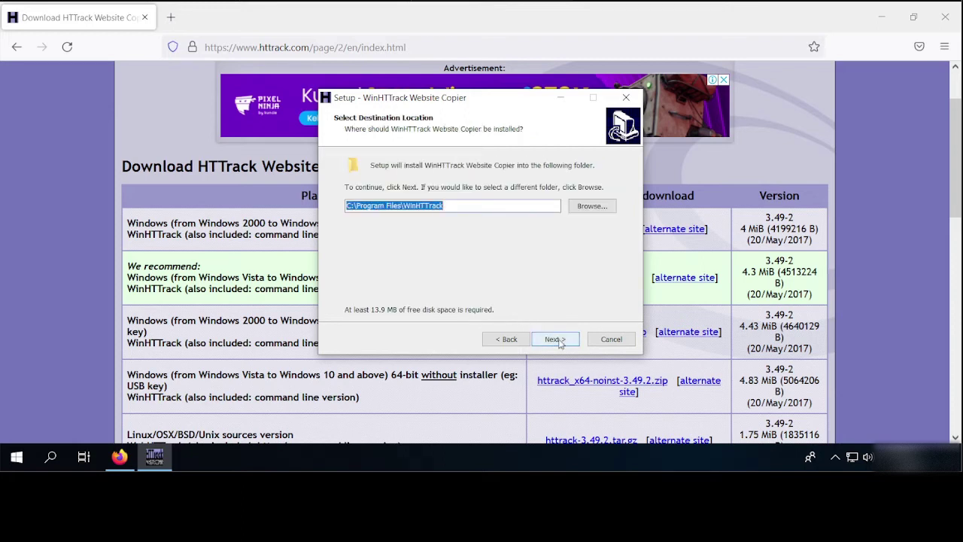
click(555, 339)
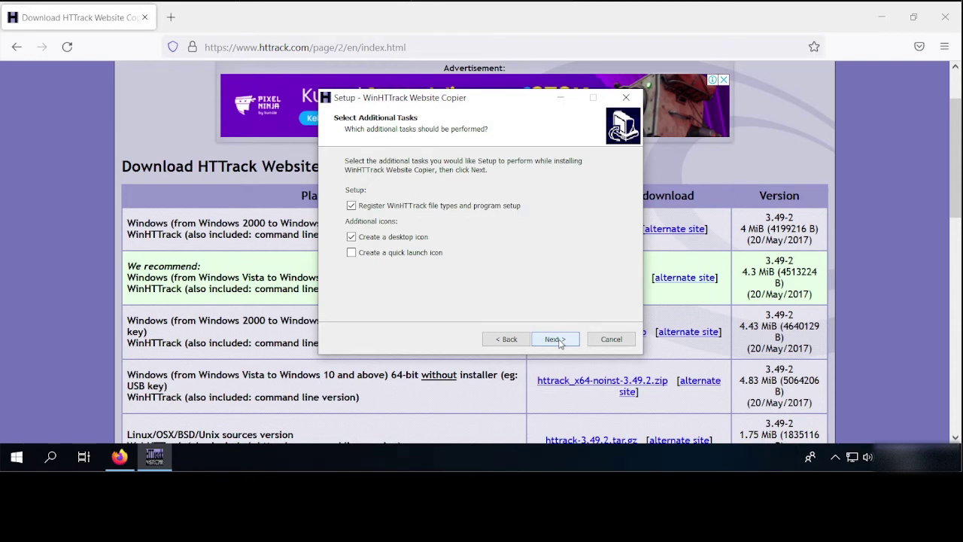
click(557, 339)
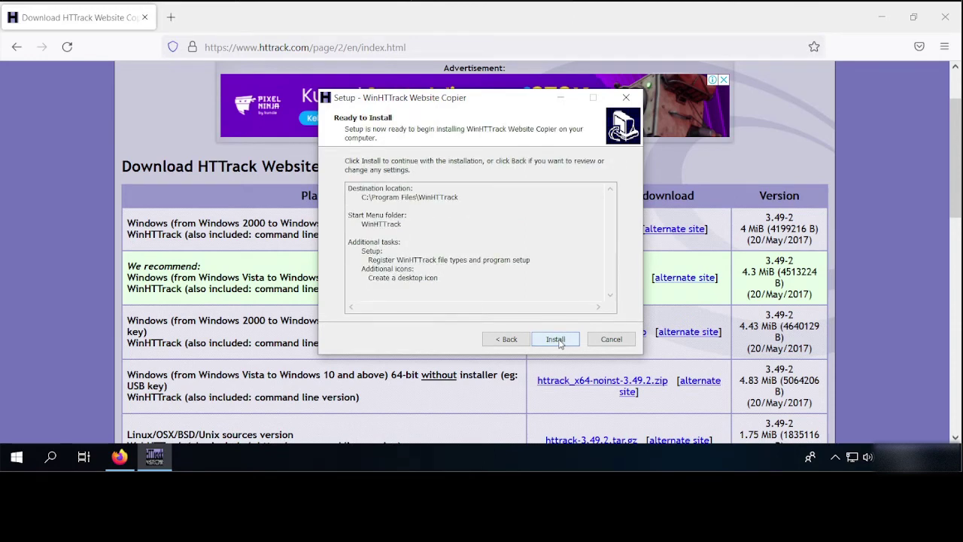
click(556, 339)
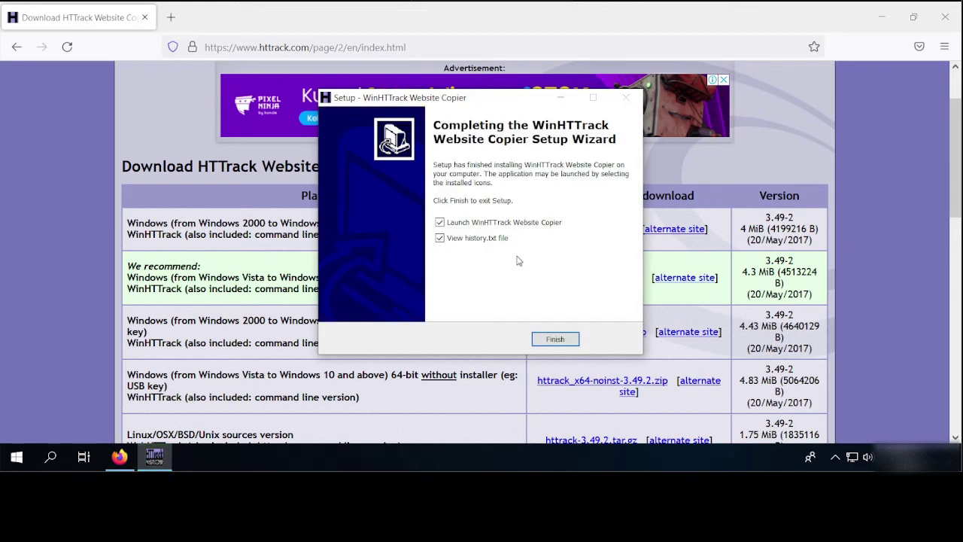
click(555, 342)
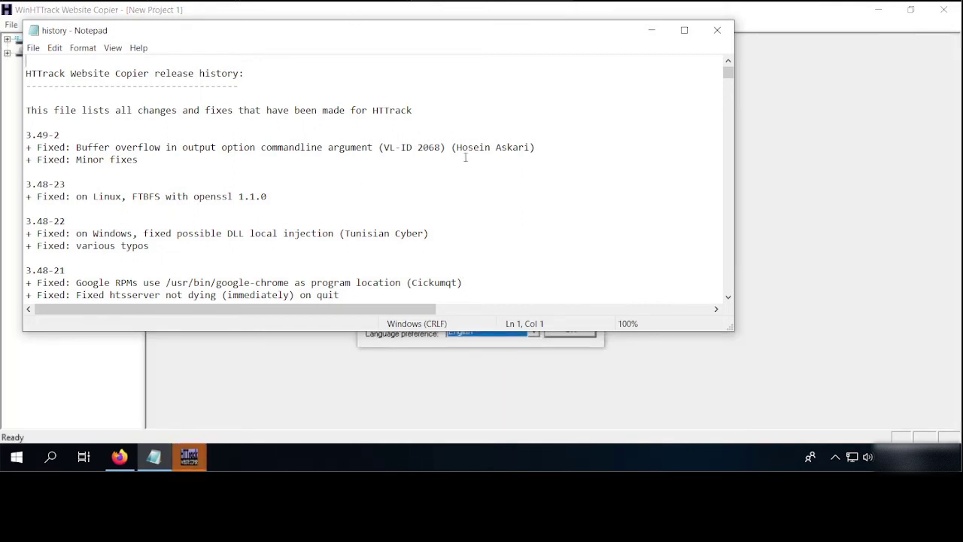
- Skim the release history file, close it, and dismiss WinHTTrack's About window with English as the language
scroll(349, 136, down, 10)
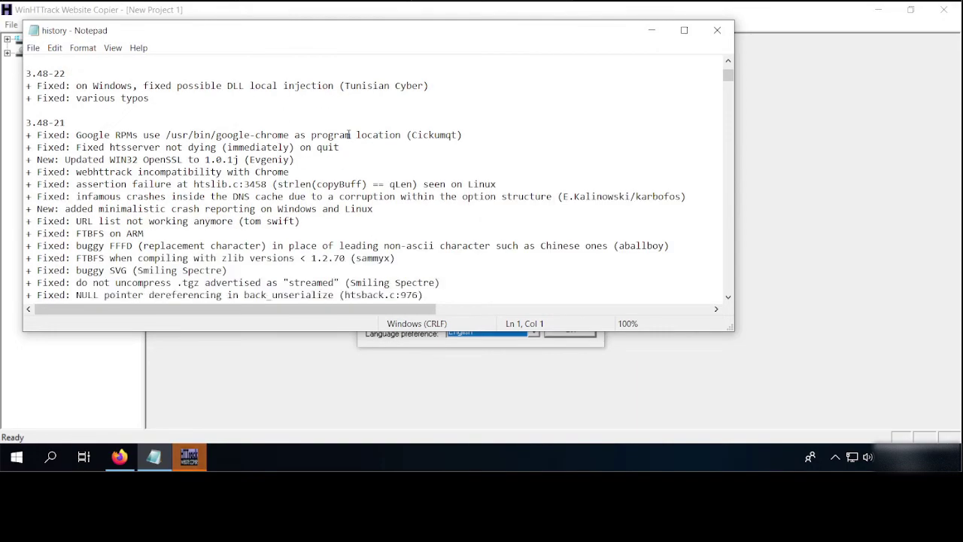
scroll(348, 136, down, 10)
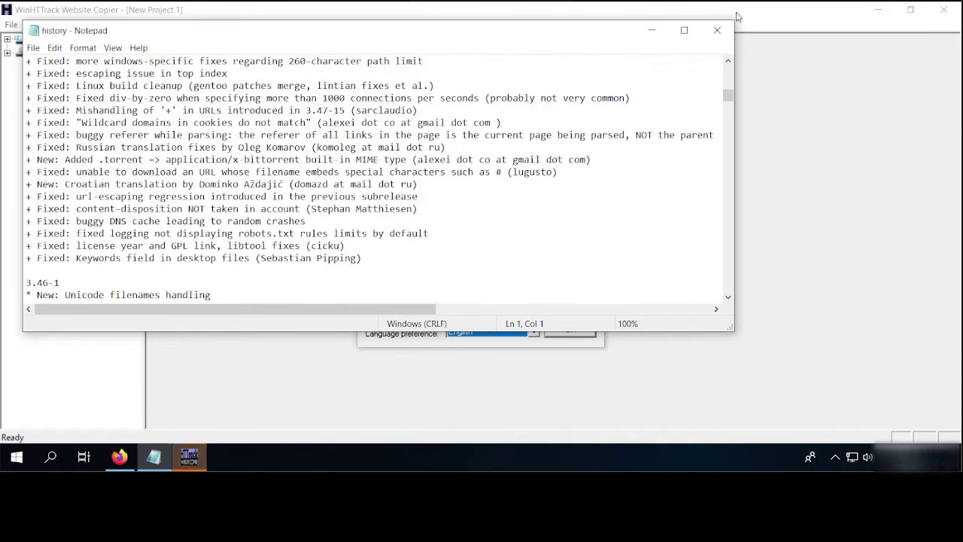
click(727, 40)
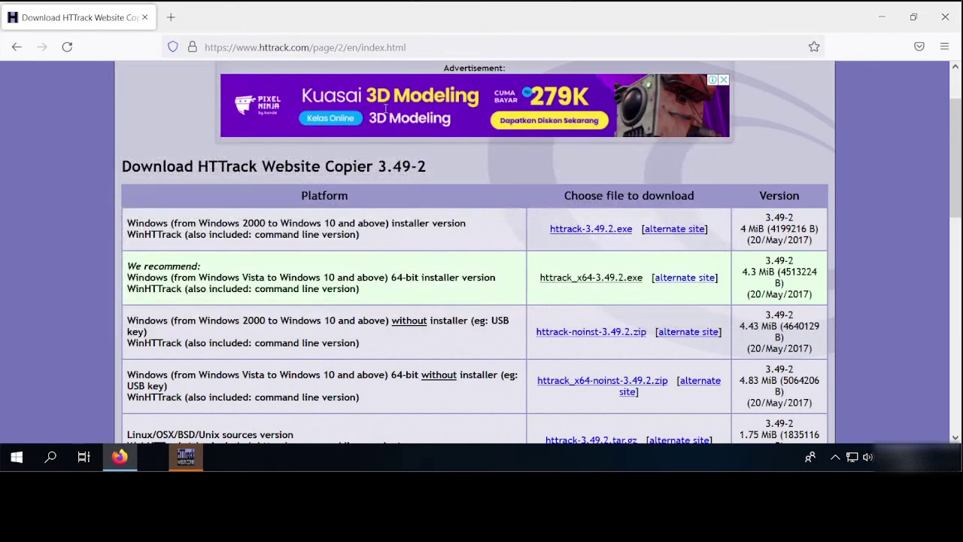
click(149, 458)
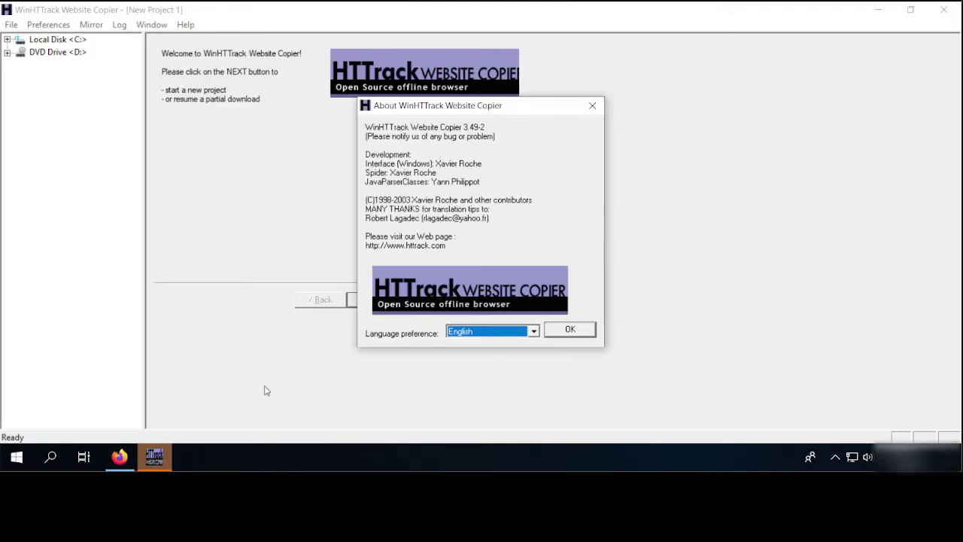
click(566, 332)
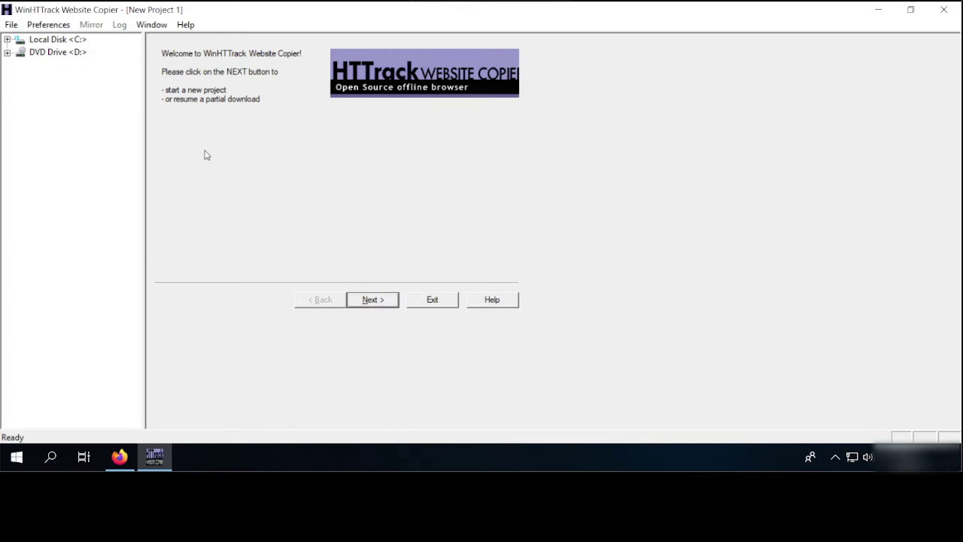
- Create a new project named with the blog owner's first name followed by "site", keeping the base path C:\My Web Sites
click(377, 300)
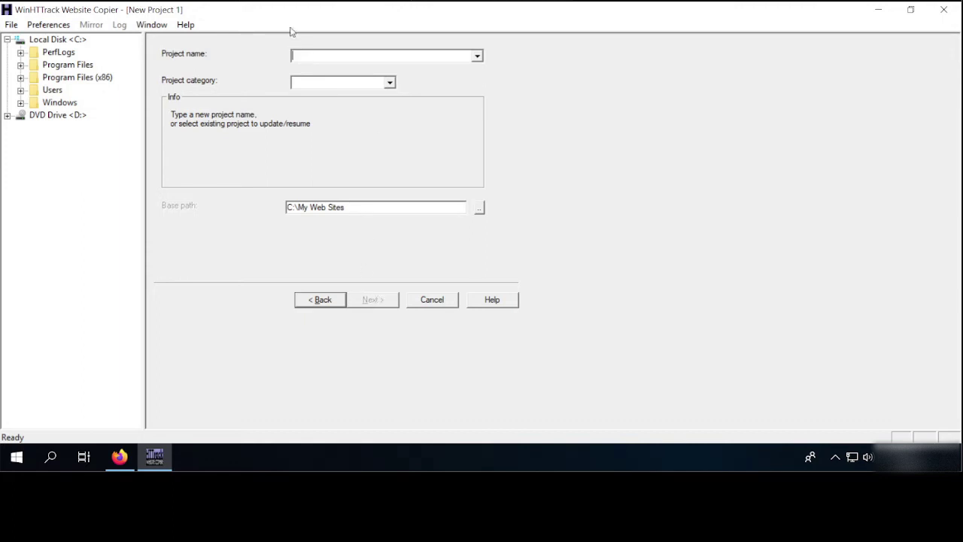
click(479, 57)
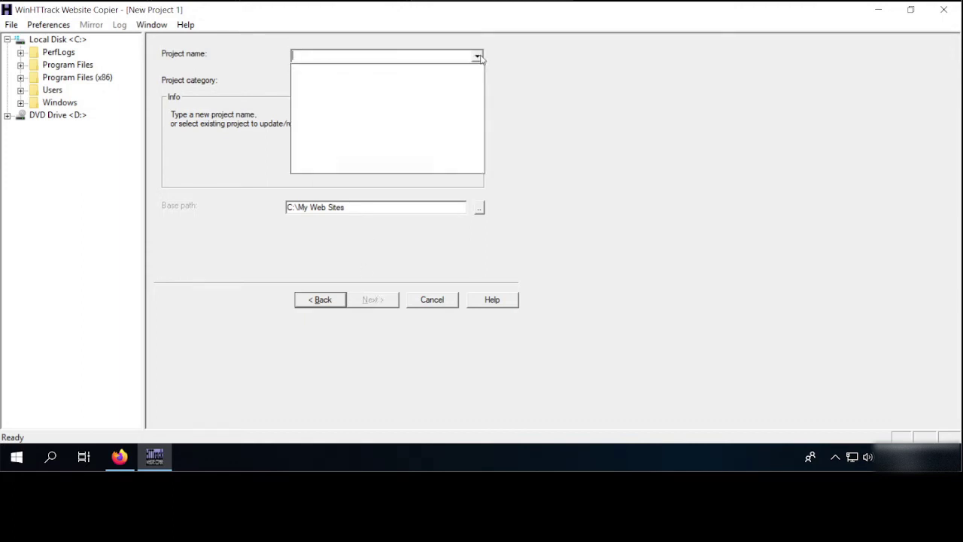
click(478, 57)
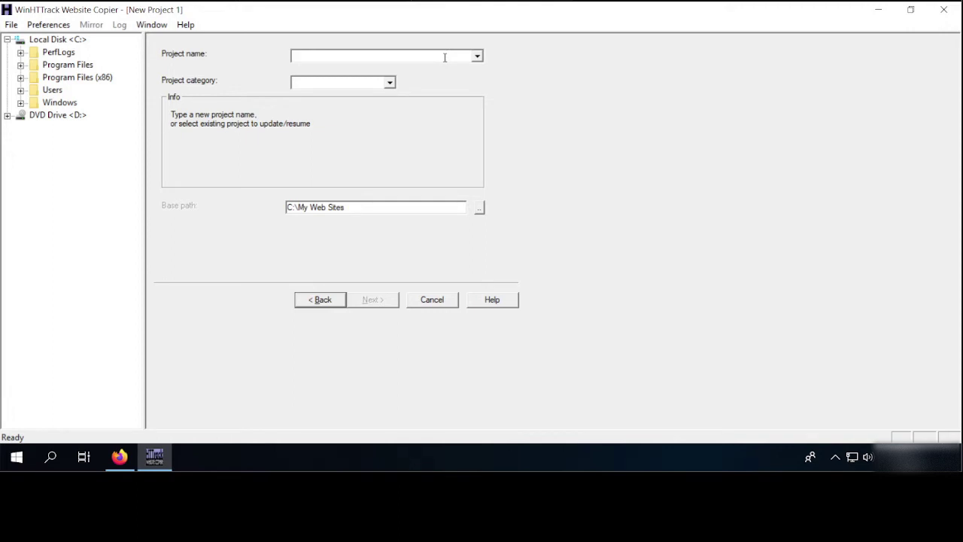
click(444, 57)
text(teguh si)
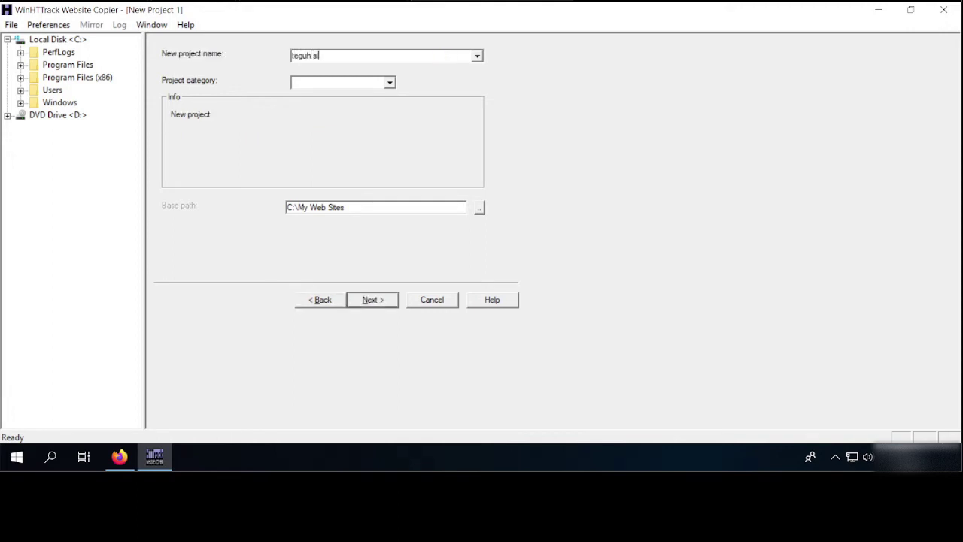
text(te)
click(373, 300)
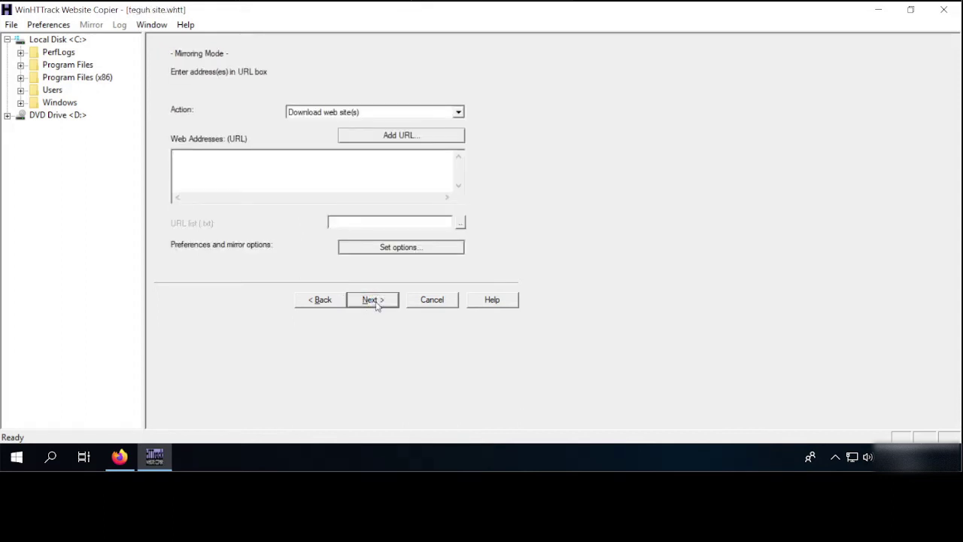
- Enter the blog's 000webhostapp.com address and include the listed image, archive and audio/video file types in the scan rules
click(263, 158)
text(teguhsite.000webhor)
text(tapp.com)
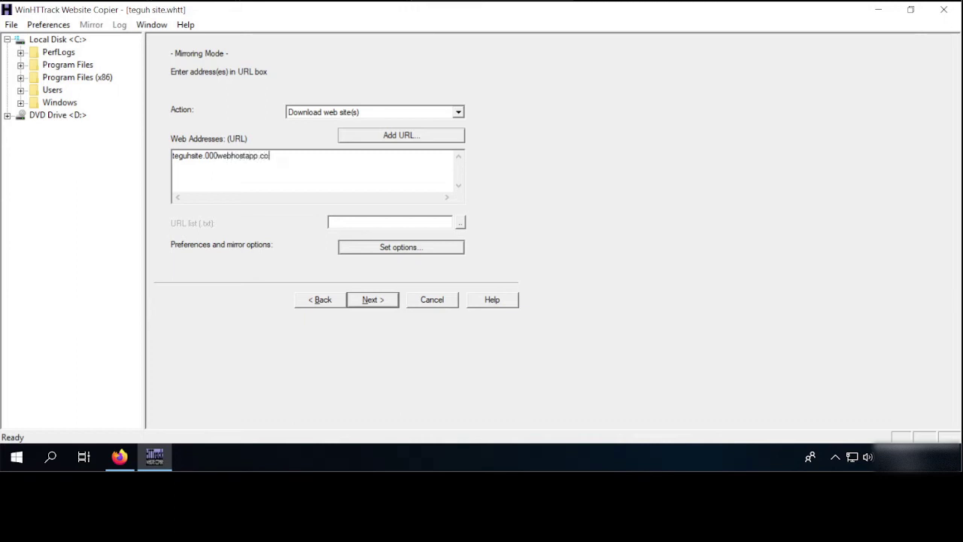
click(374, 248)
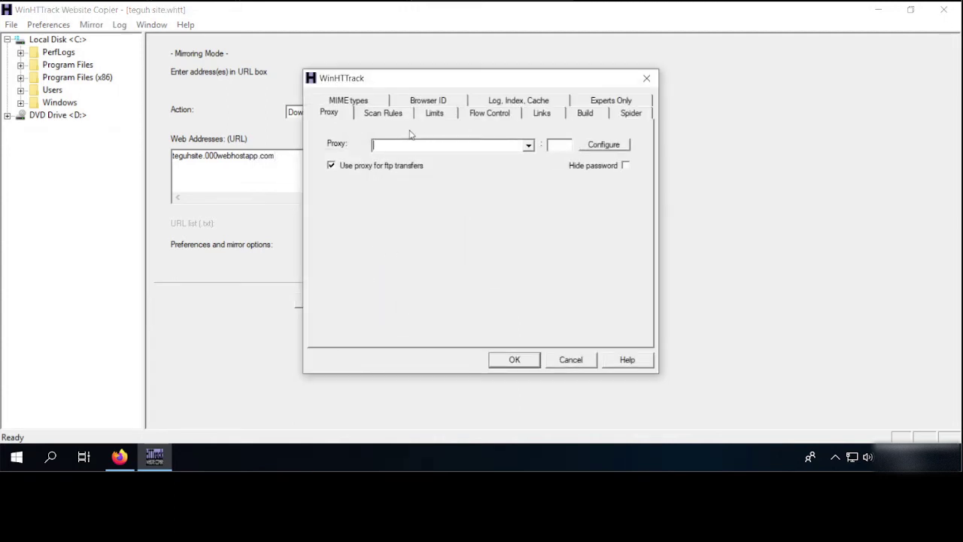
click(378, 117)
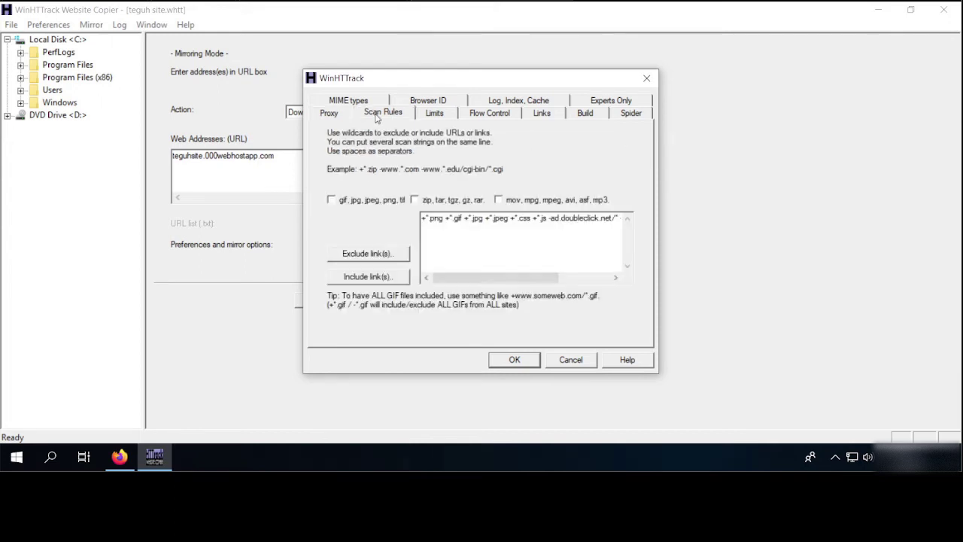
click(331, 201)
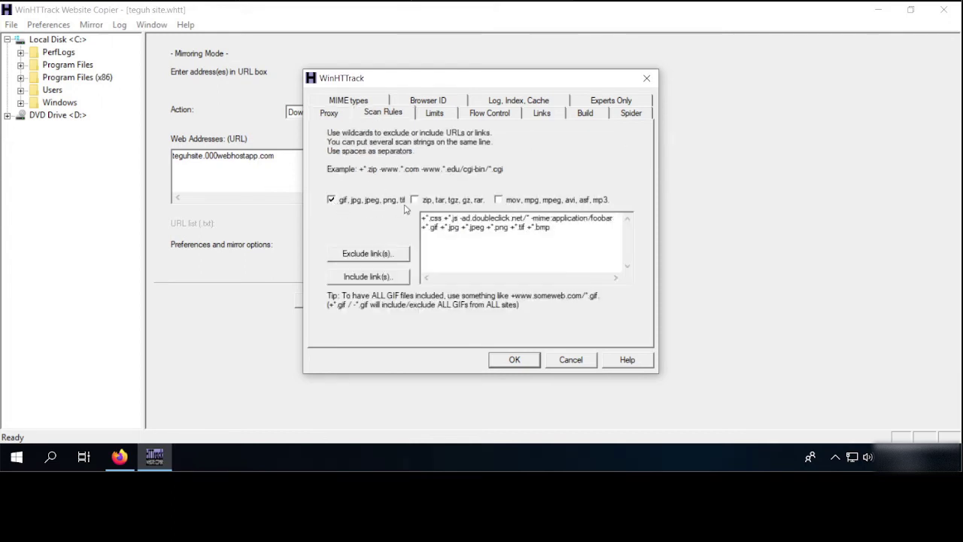
click(415, 200)
click(498, 199)
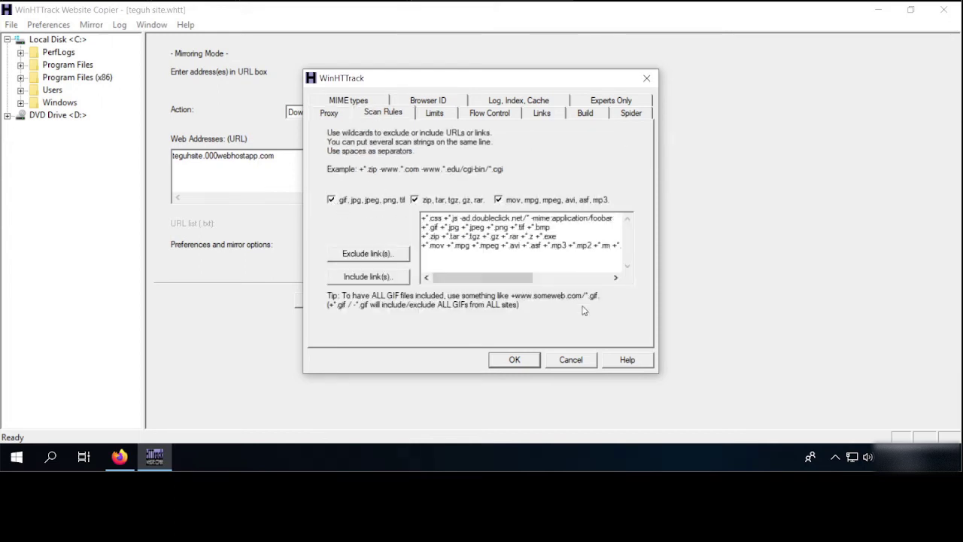
click(516, 360)
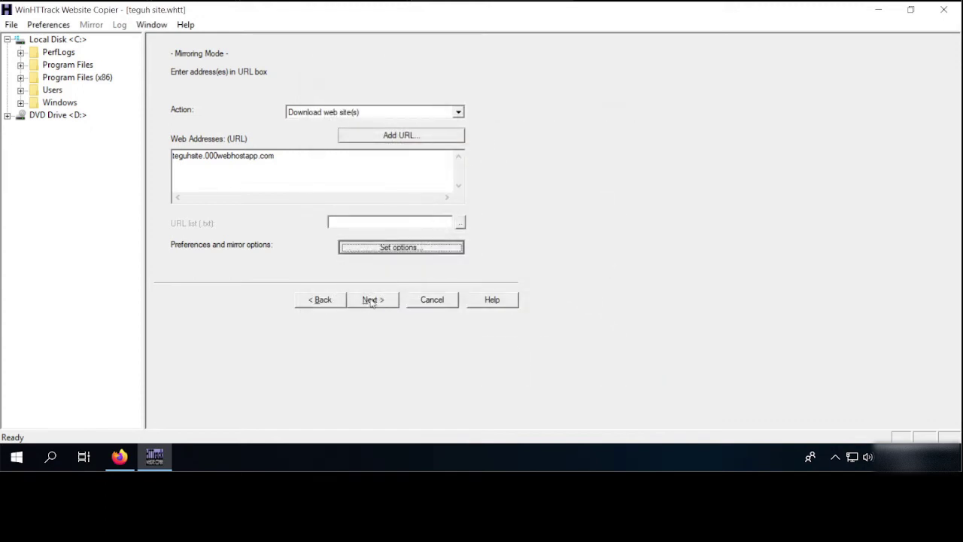
- Try to mirror the blog with the default connection settings, and abort the running transfer
click(373, 300)
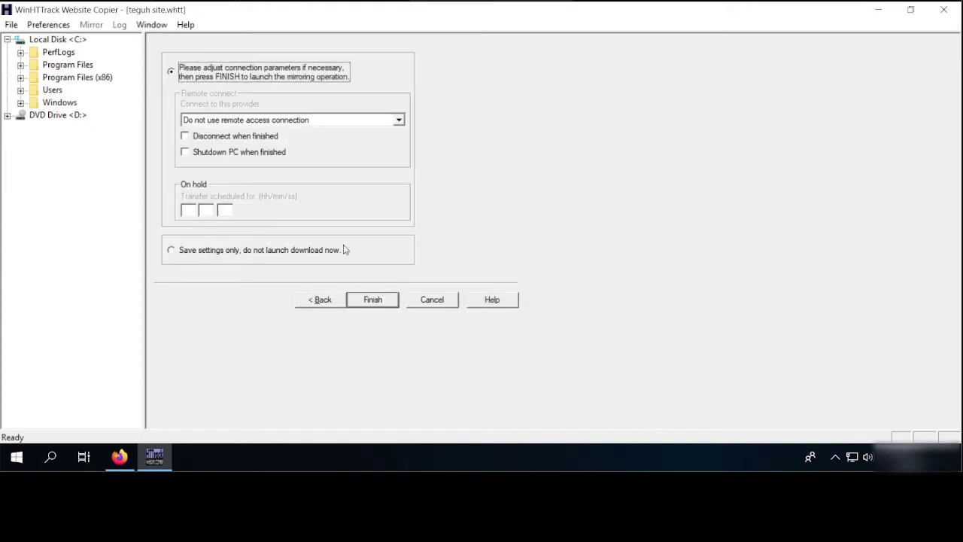
click(380, 303)
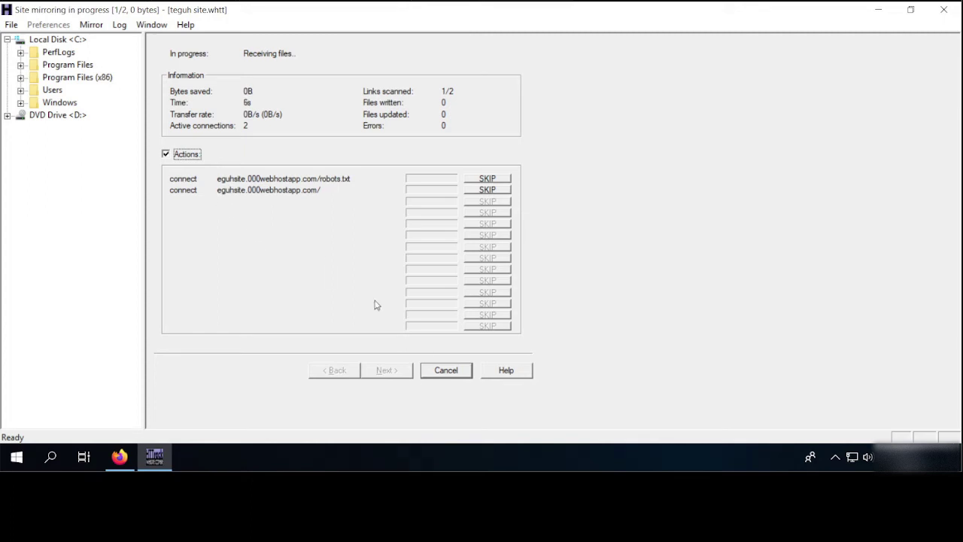
click(437, 373)
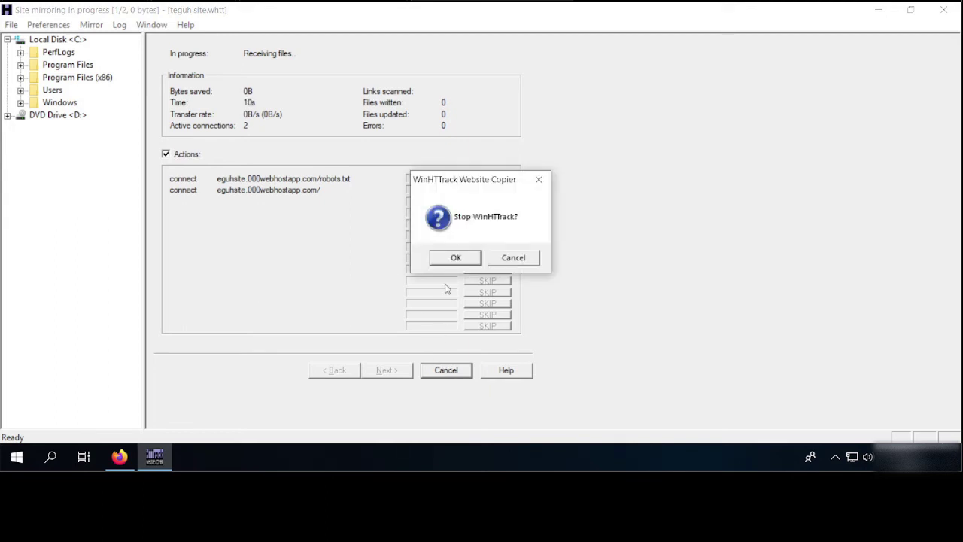
click(455, 258)
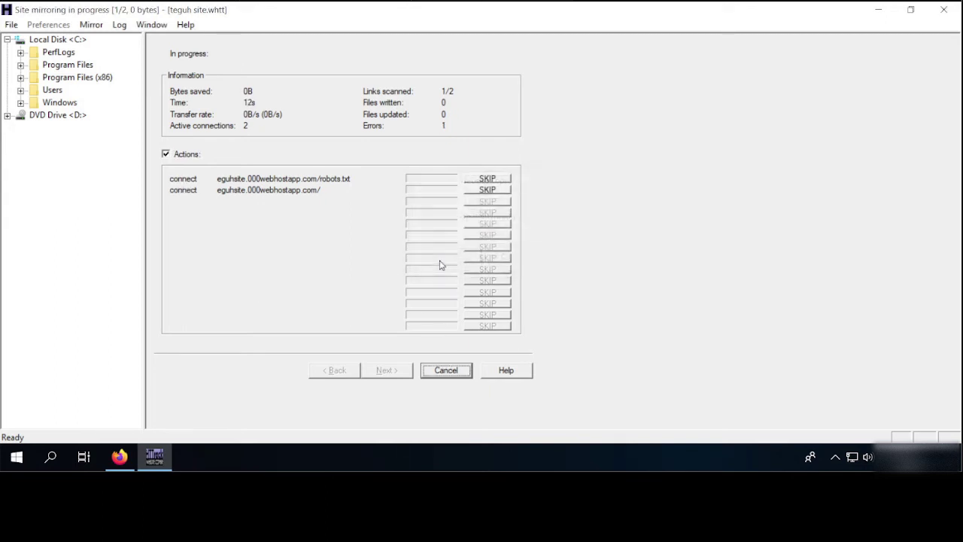
click(448, 371)
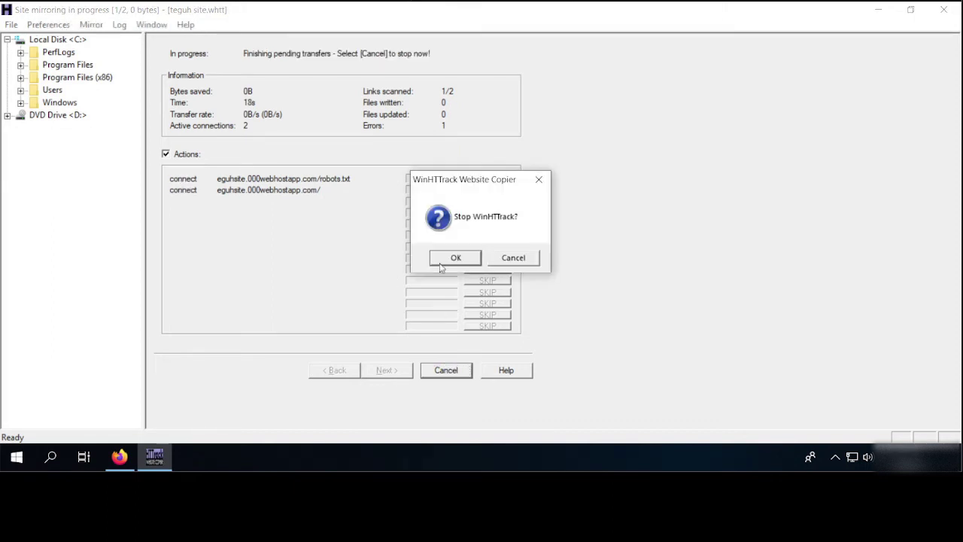
click(443, 262)
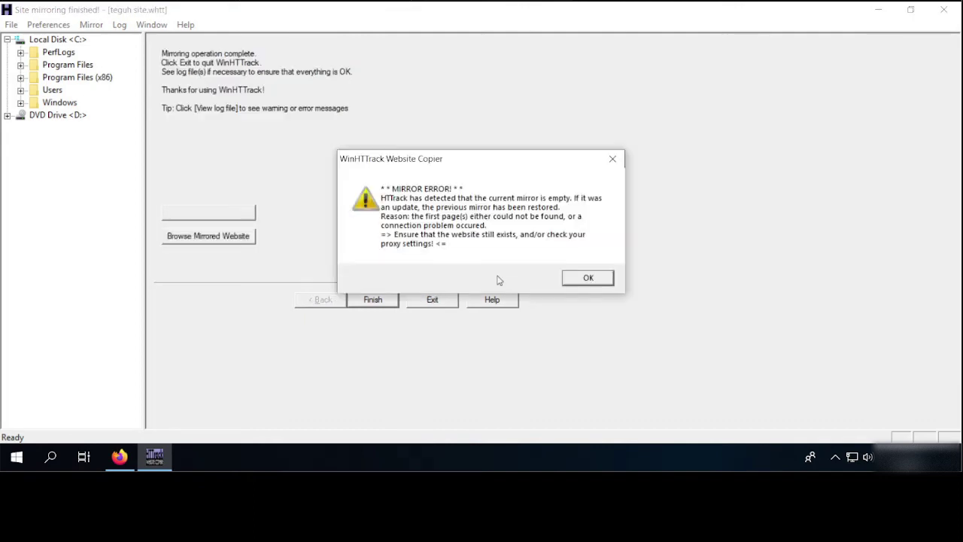
click(577, 277)
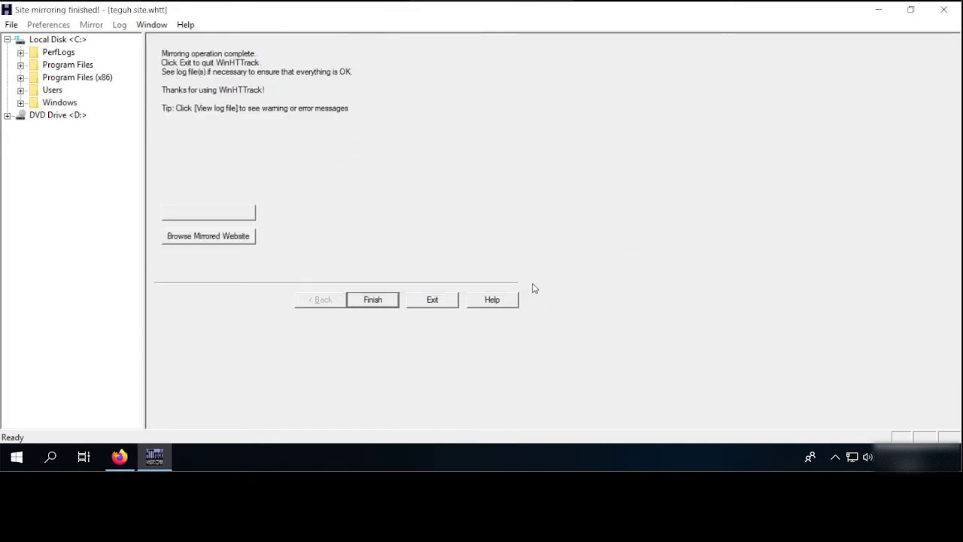
- Exit WinHTTrack and relaunch HTTrack Website Copier by searching for "htt" in Windows
click(432, 299)
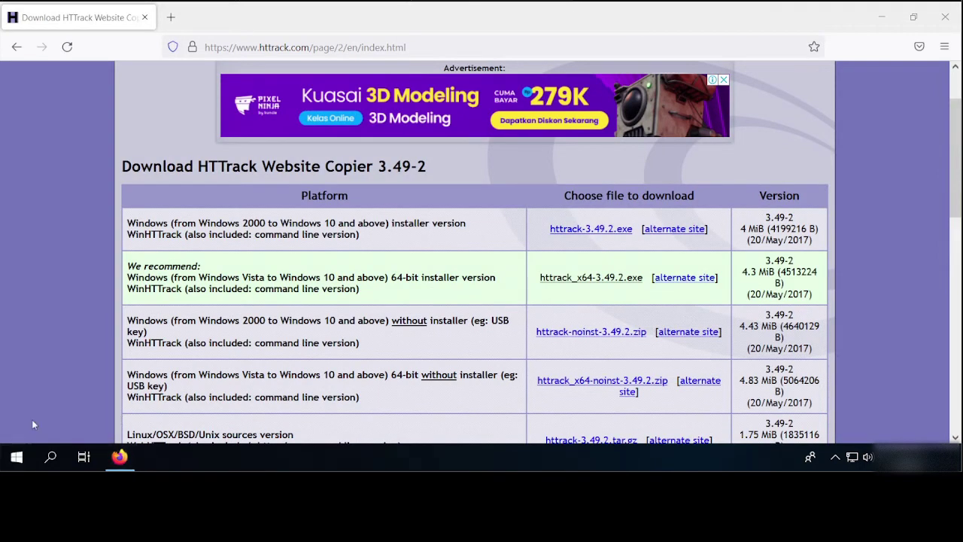
click(17, 459)
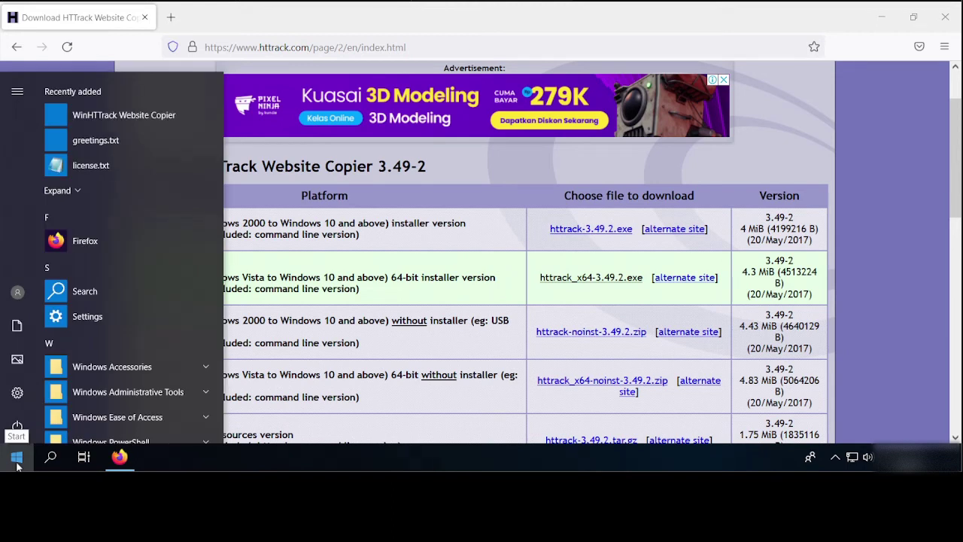
click(16, 464)
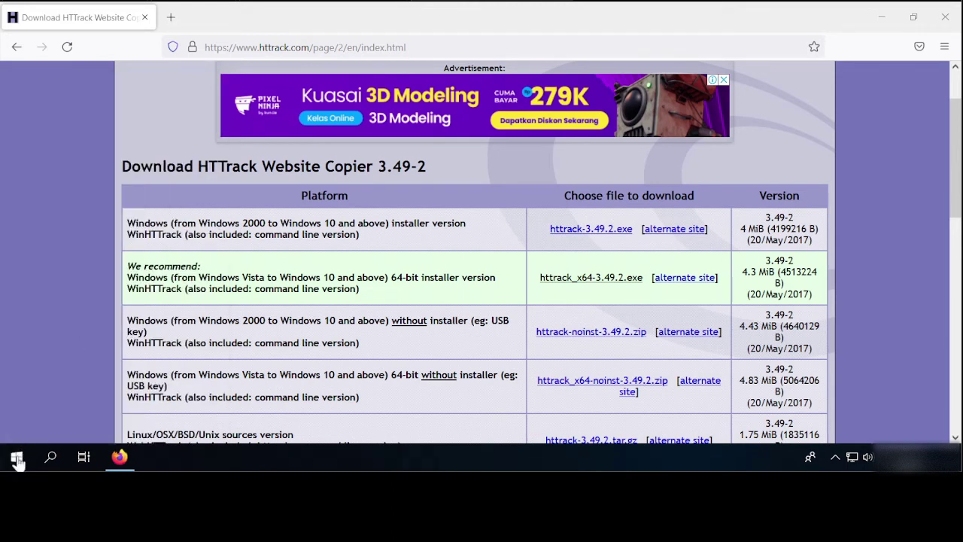
key(super)
text(htt)
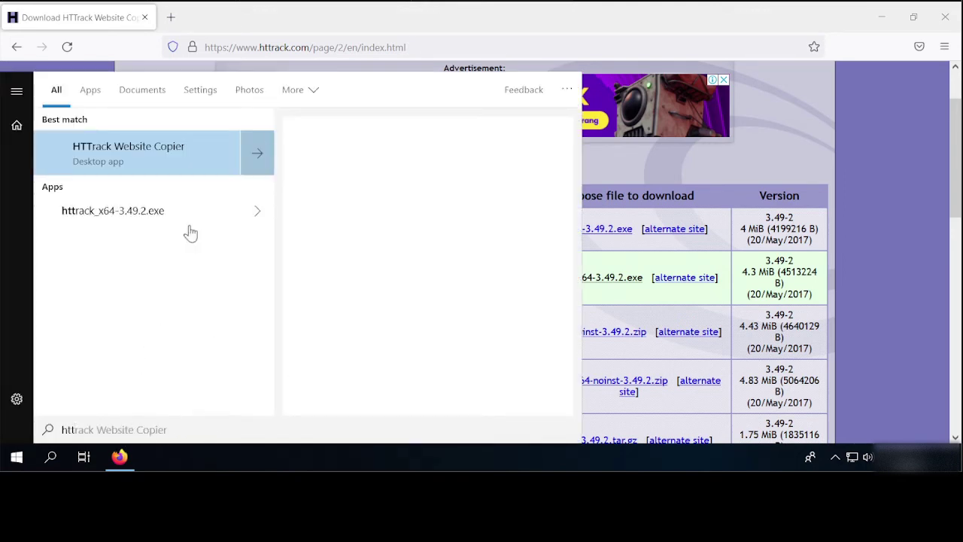
click(151, 156)
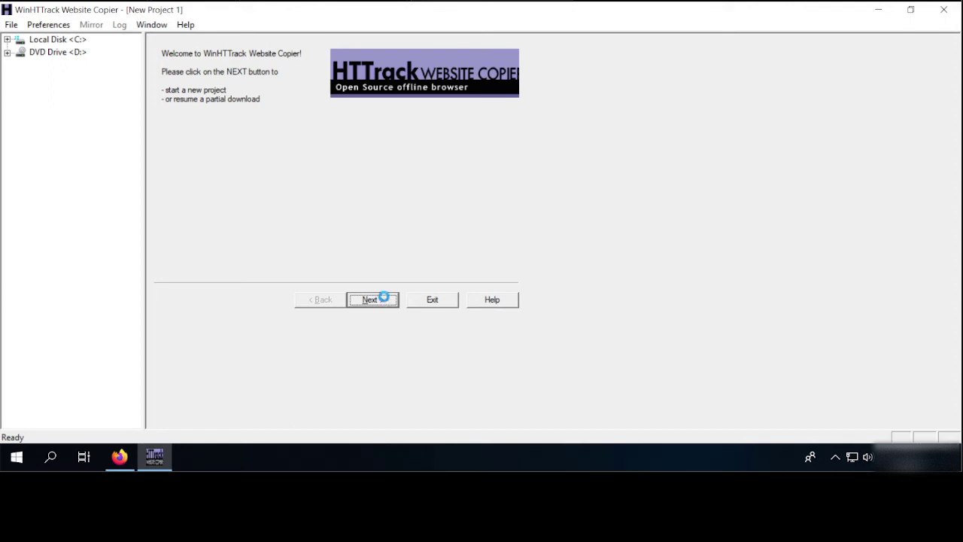
- Create a new project named with the blog owner's first name and "site" as one word, keeping the base path C:\My Web Sites
click(385, 301)
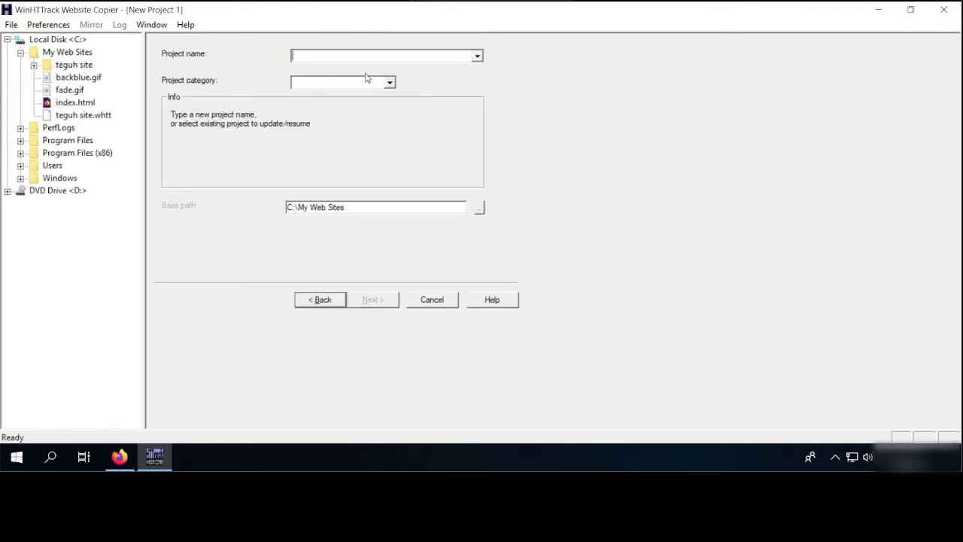
text(teguhsite)
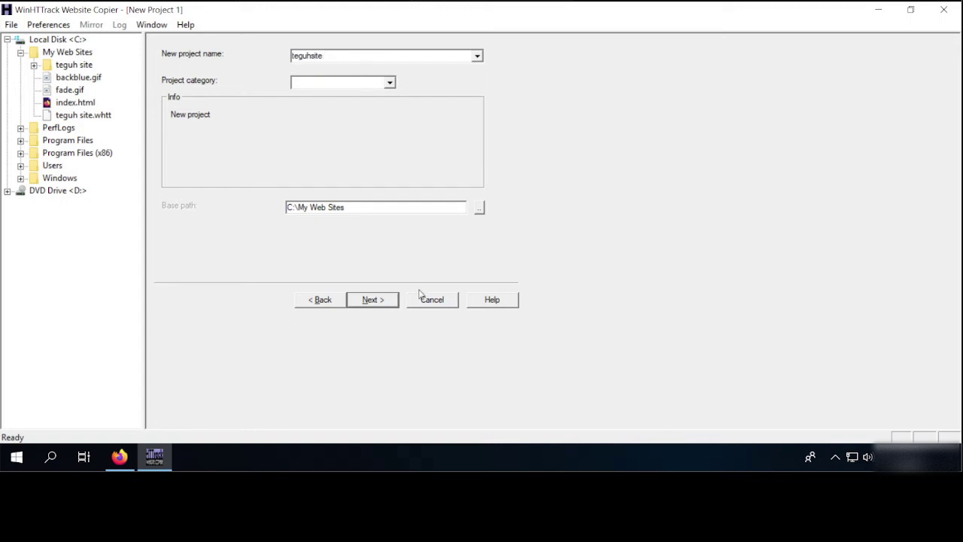
click(371, 304)
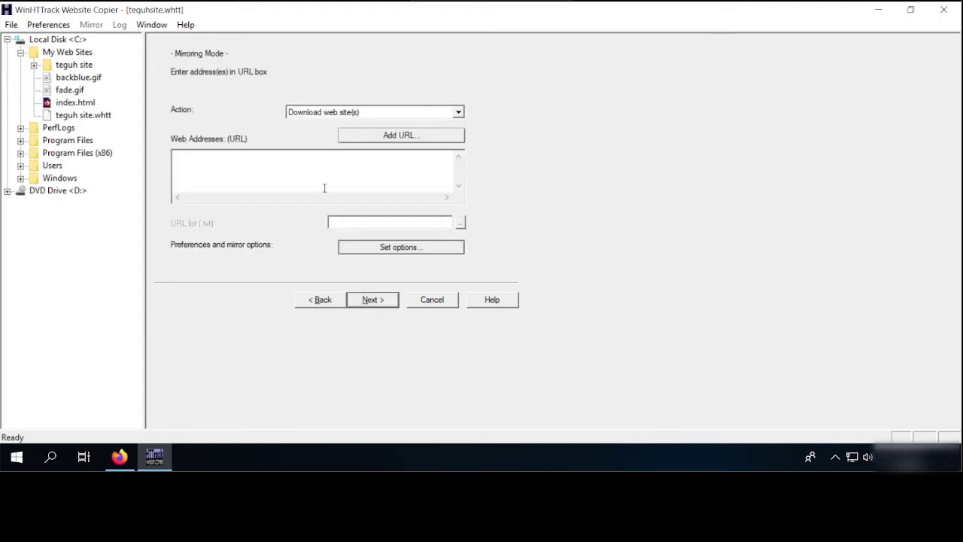
- Set the blog's 000webhostapp.com address as the download target and add all three file type groups (images, archives, audio/video) to the scan rules
text(teguhsite.000webhostapp.com)
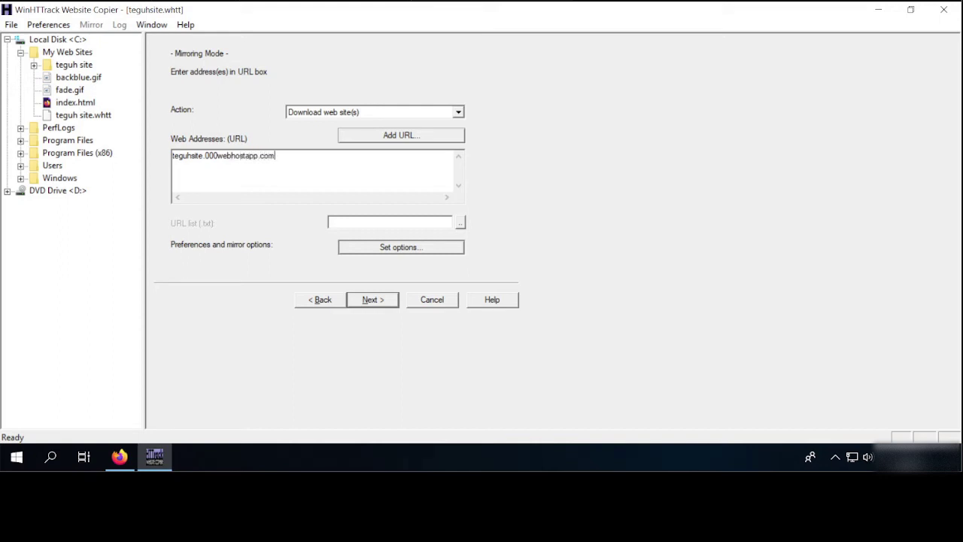
click(382, 256)
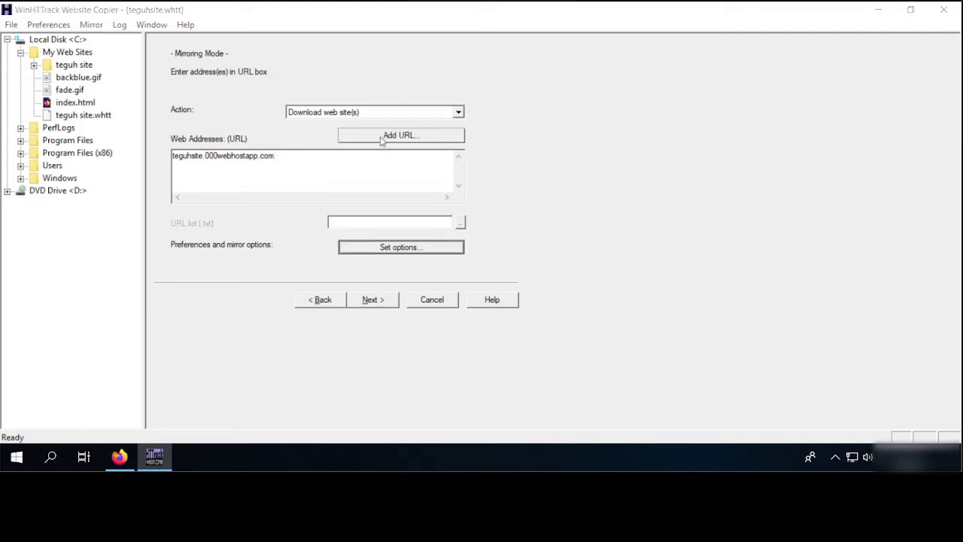
click(402, 114)
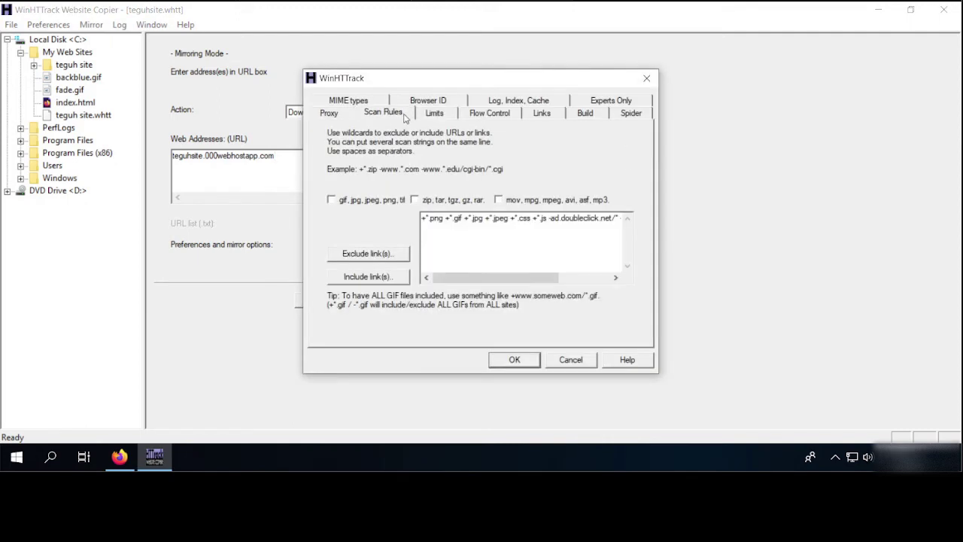
click(335, 201)
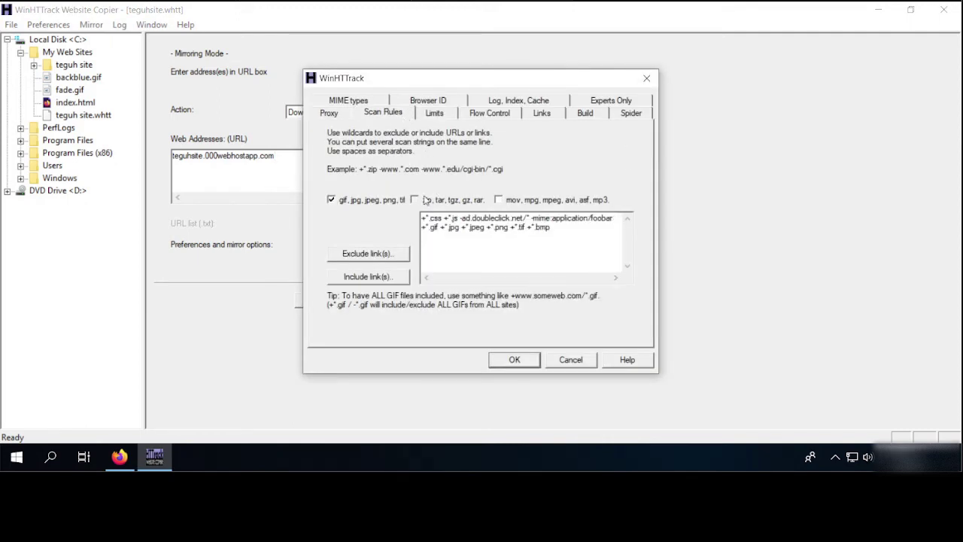
click(422, 200)
click(498, 200)
click(514, 361)
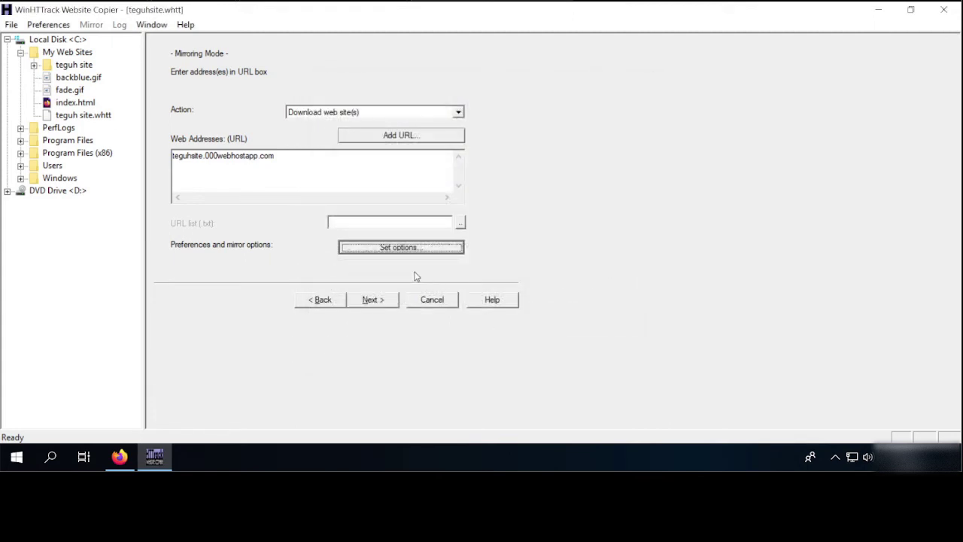
- Run the mirror without a remote access connection and open the mirrored website with Firefox
click(374, 299)
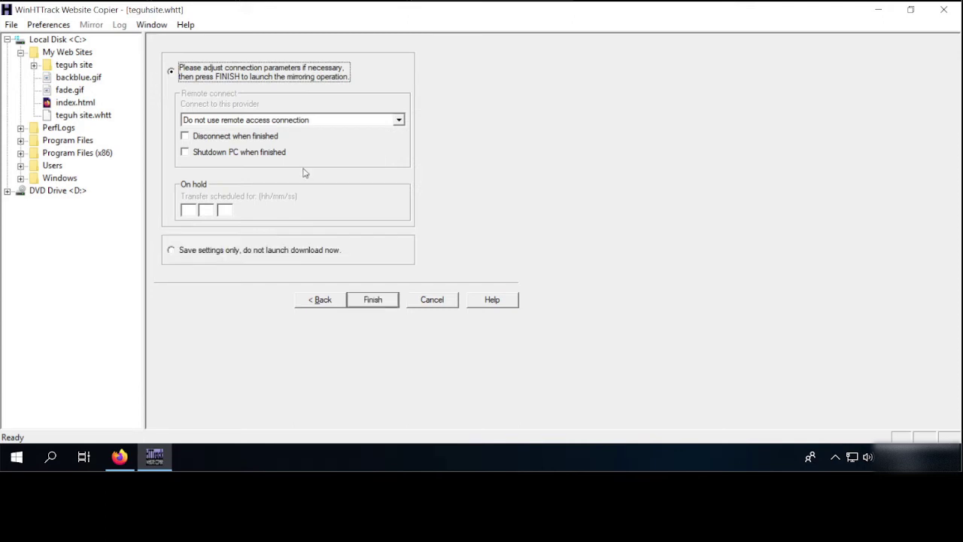
click(379, 299)
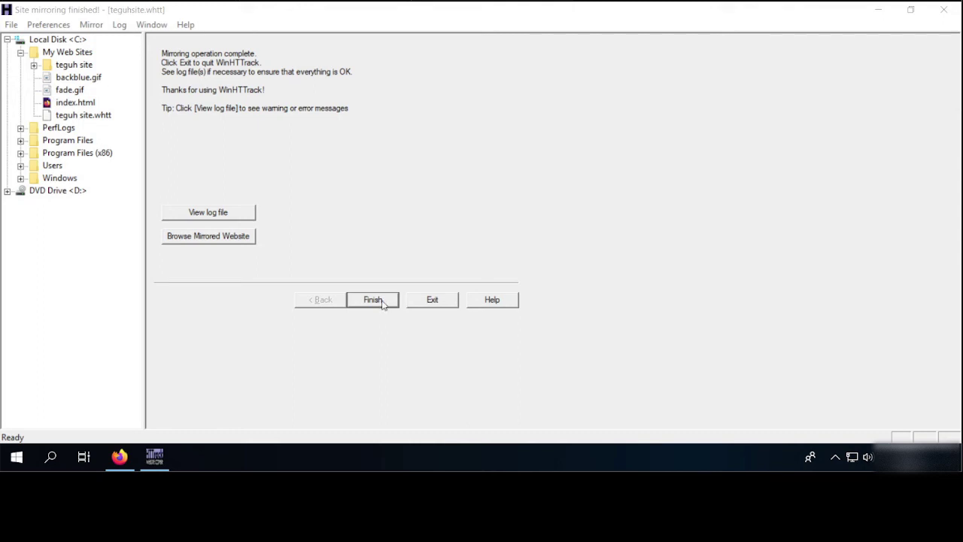
click(208, 240)
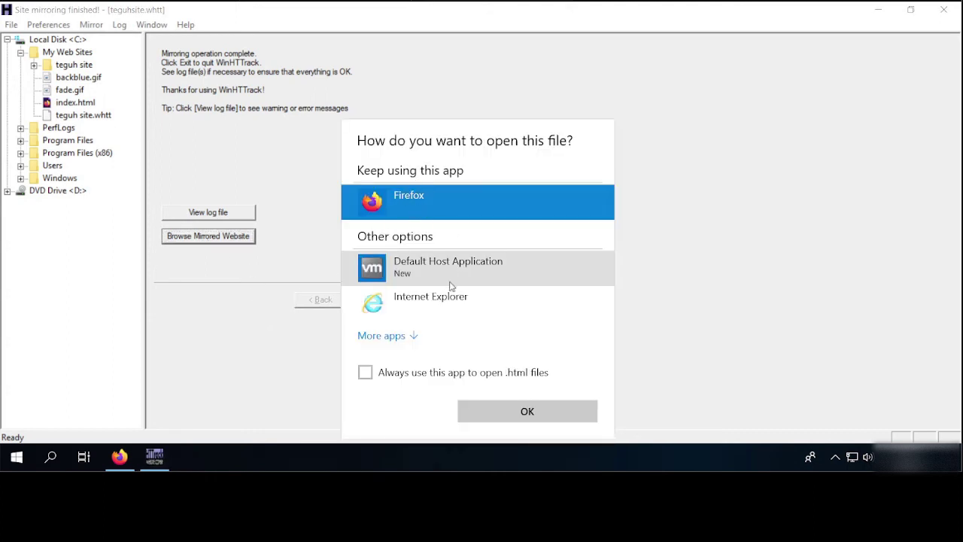
click(526, 410)
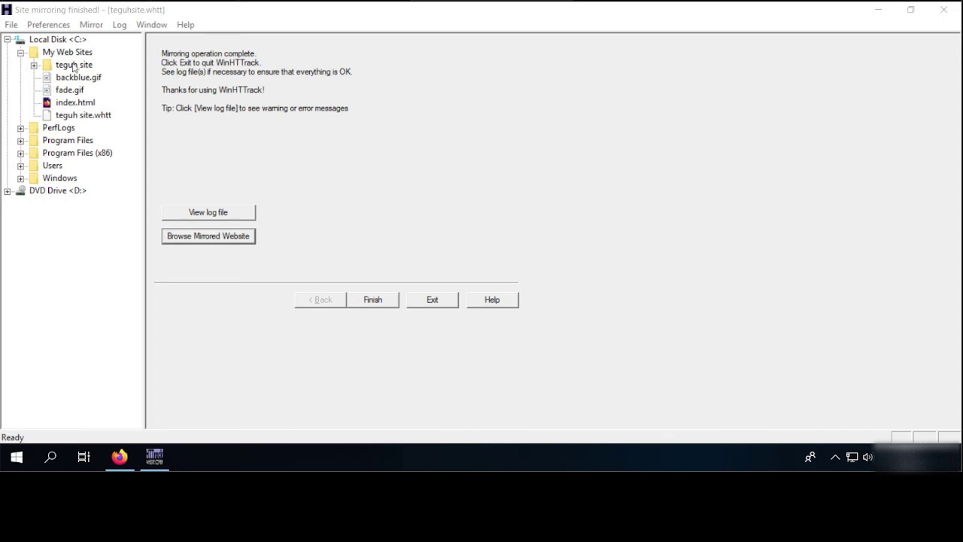
- Try to expand the first project's folder under My Web Sites in the folder tree
click(34, 68)
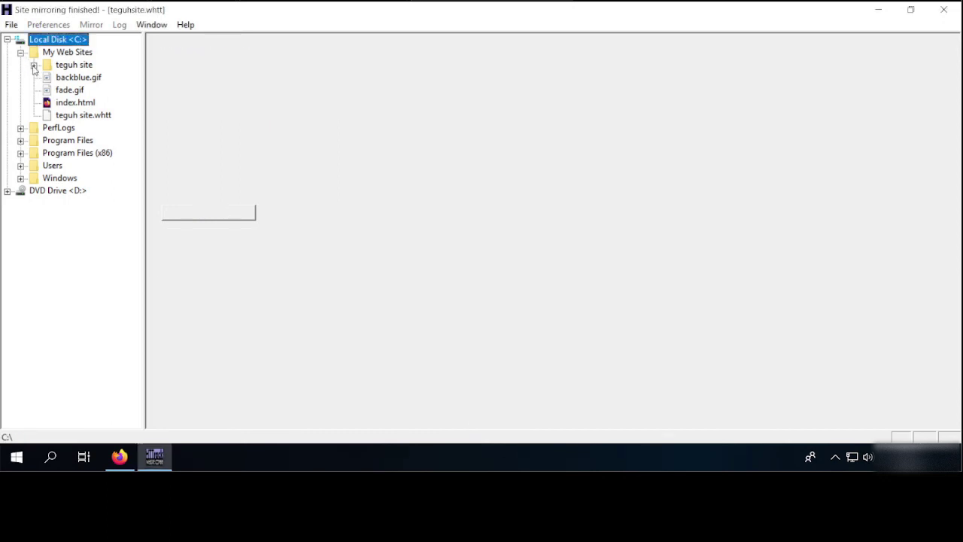
click(33, 66)
click(33, 66)
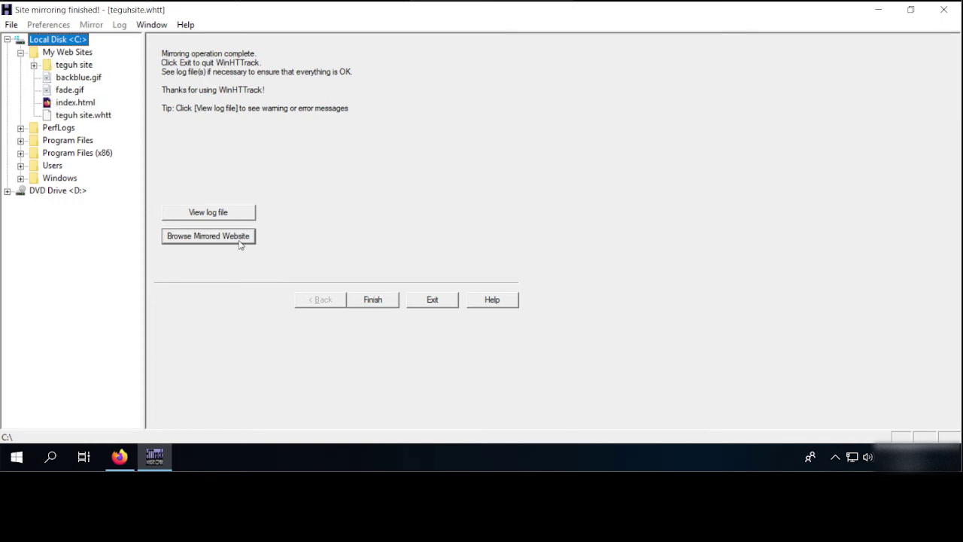
- Browse the mirrored website in Firefox and look through the offline blog's home page down to its footer
click(208, 236)
click(124, 458)
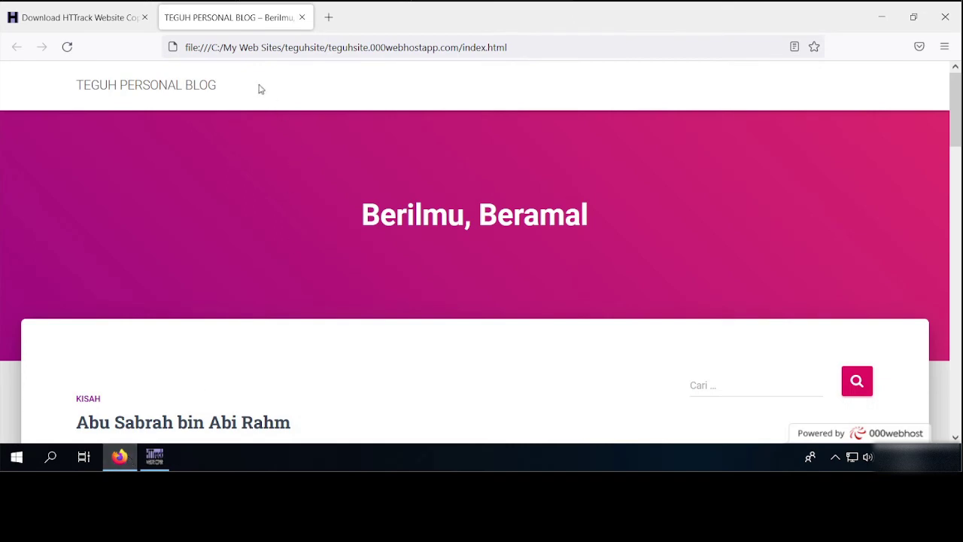
scroll(387, 243, down, 3)
scroll(387, 244, down, 15)
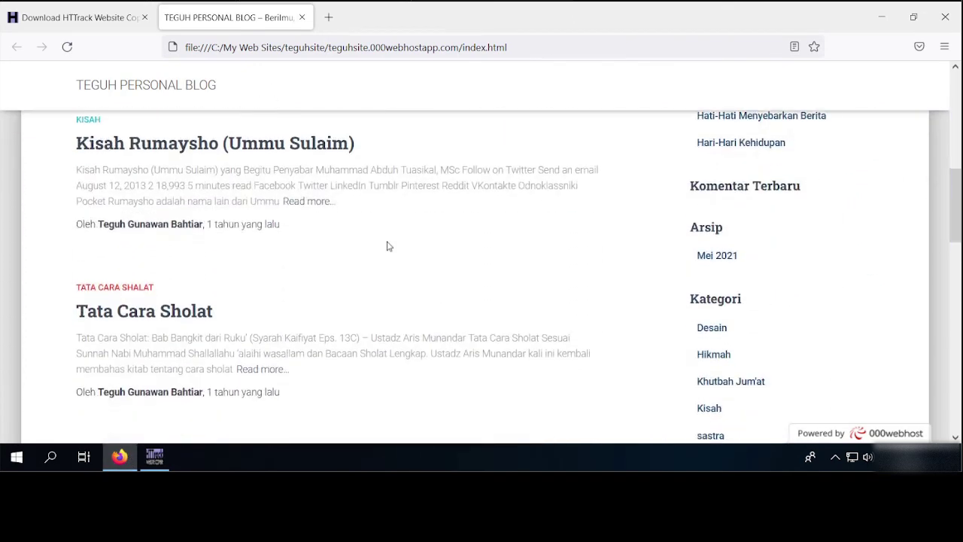
scroll(387, 242, down, 2)
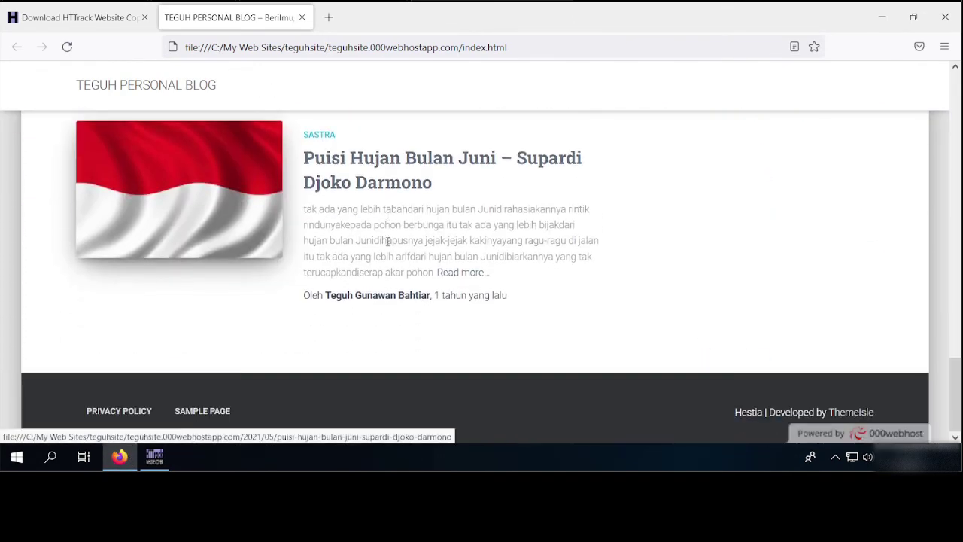
- Return to the start of the offline blog's home page and highlight its local file address
scroll(387, 242, up, 20)
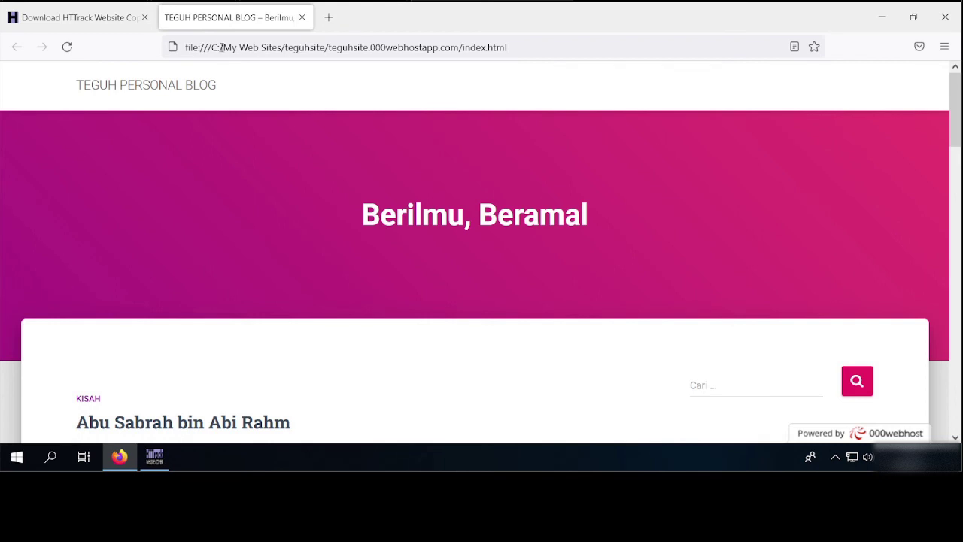
drag(191, 46, 497, 47)
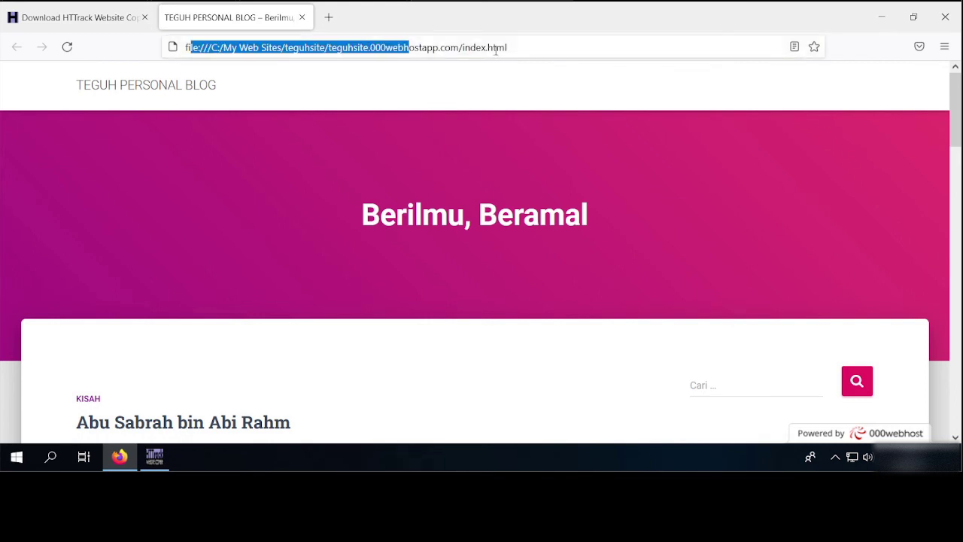
key(Escape)
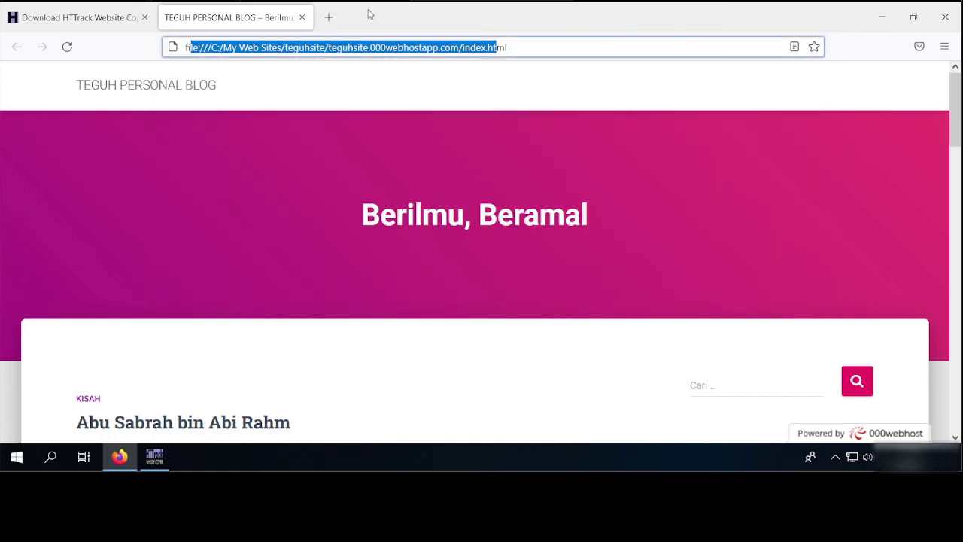
- Open the live blog at its 000webhostapp.com address in a new browser tab
click(331, 17)
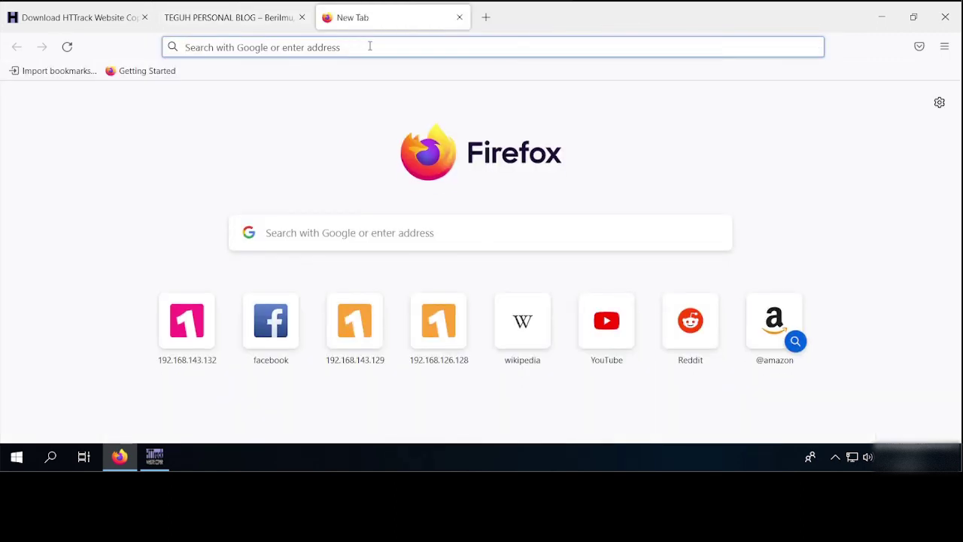
text(teguhsite)
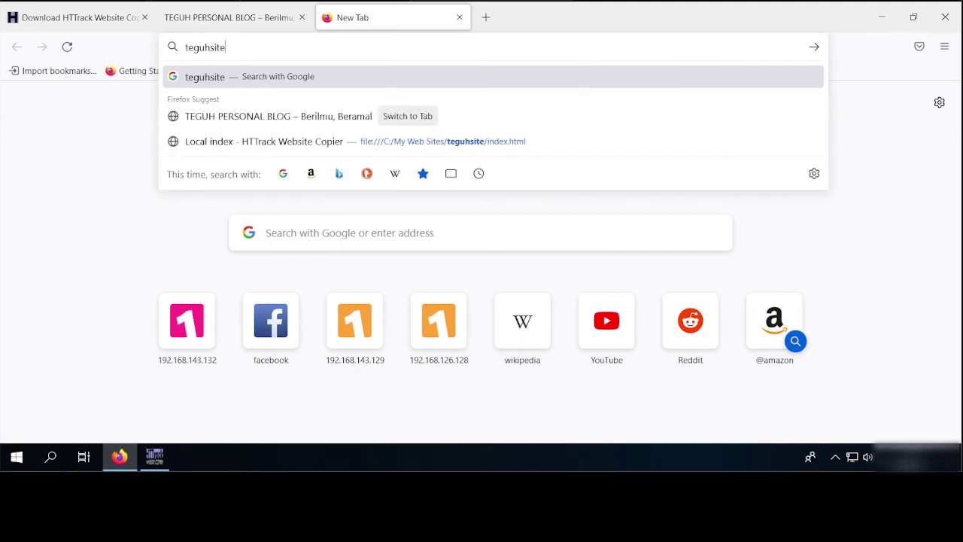
text(.000w)
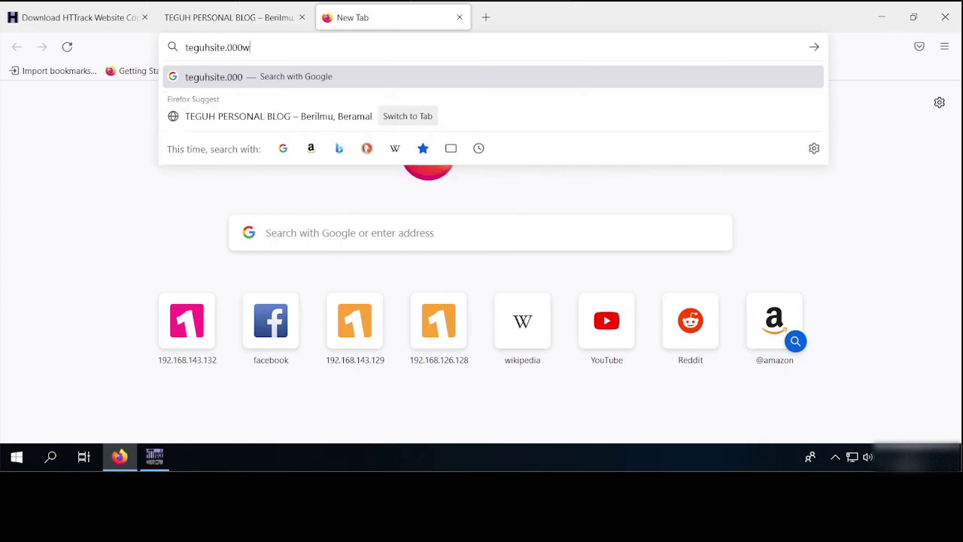
text(ebhostapp)
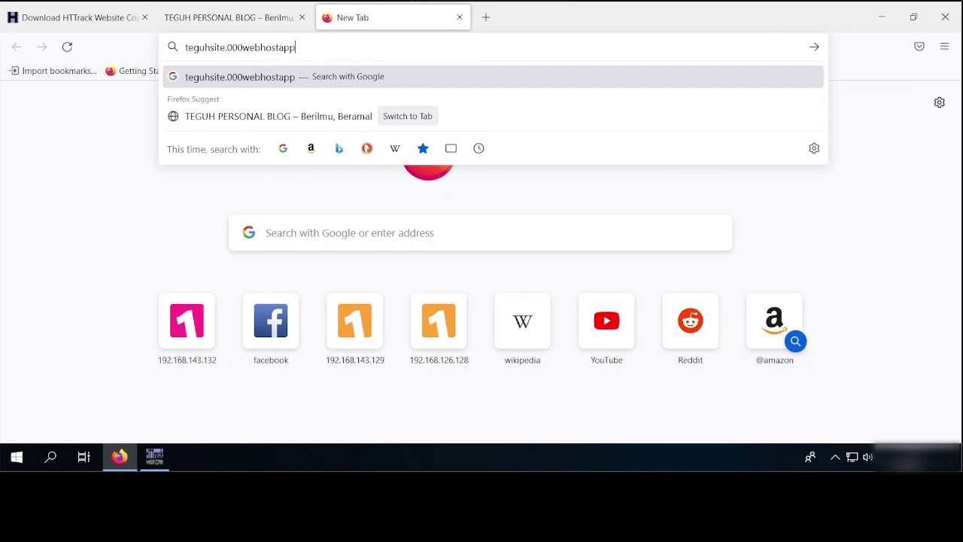
text(.com)
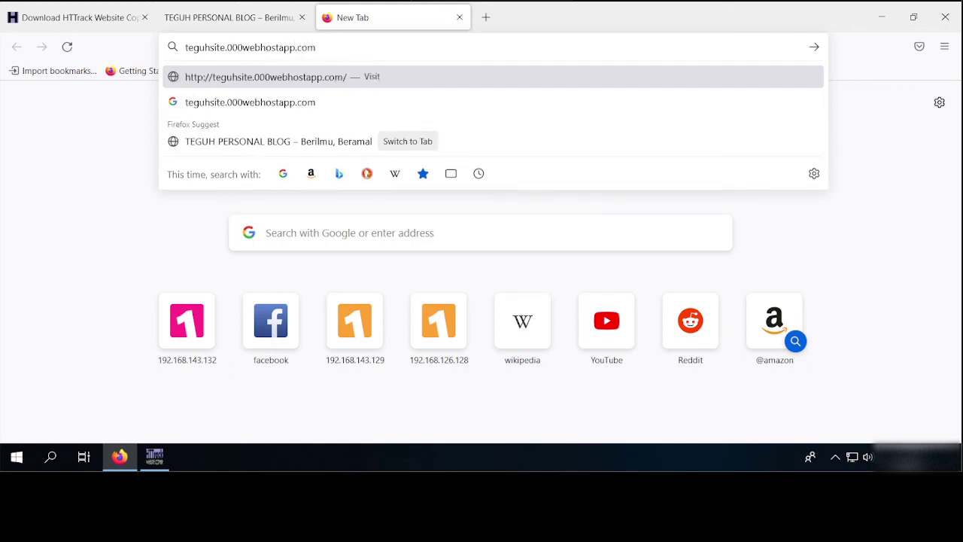
key(Return)
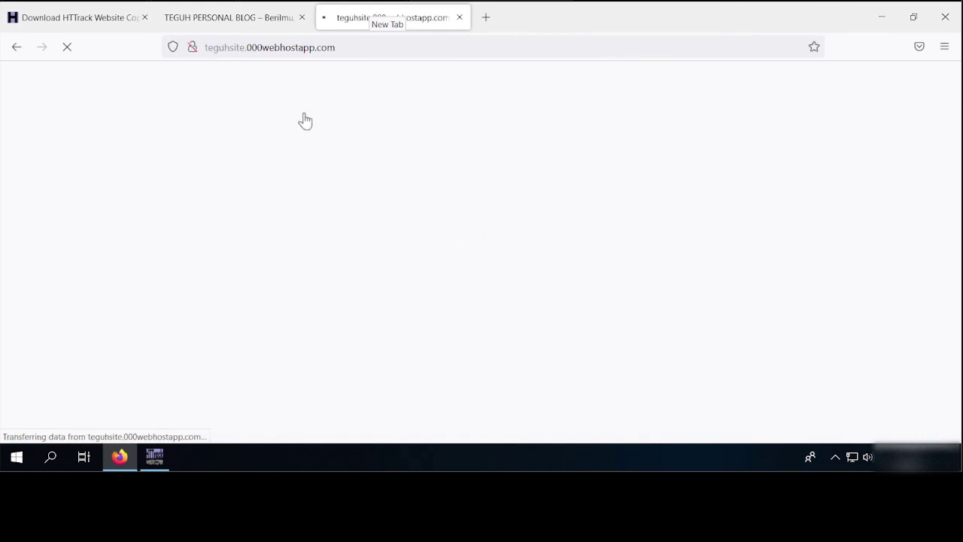
- Switch back to the offline copy and look over the header area of its home page
click(250, 25)
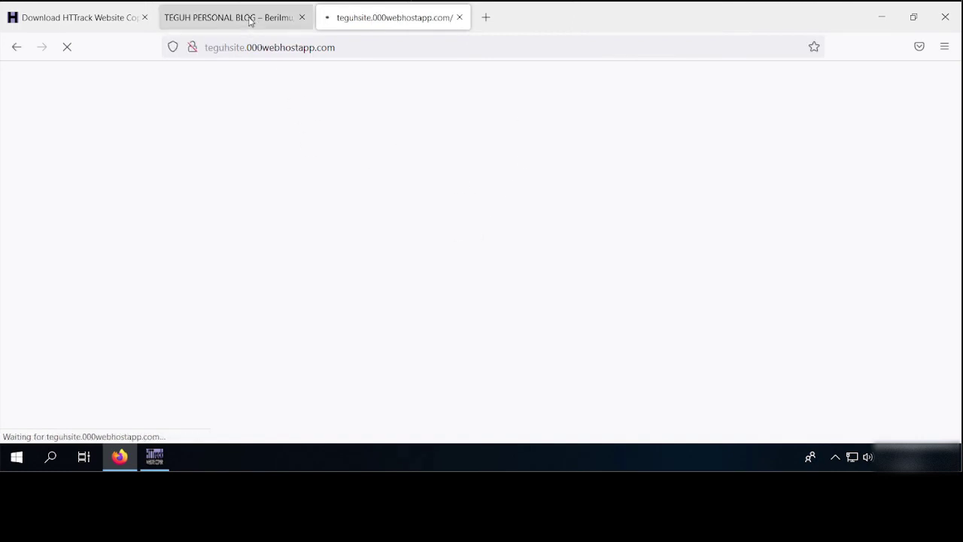
scroll(436, 293, down, 7)
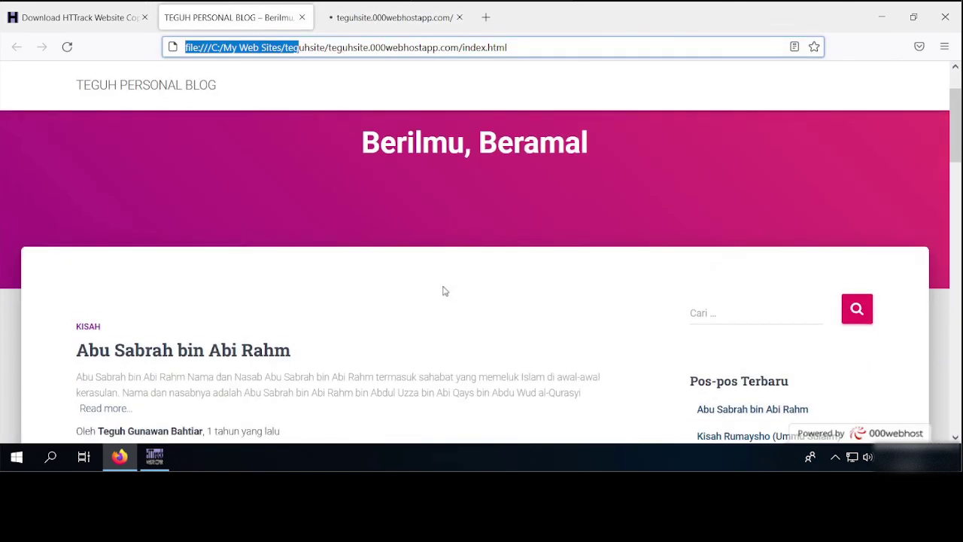
scroll(442, 291, up, 5)
scroll(444, 286, up, 2)
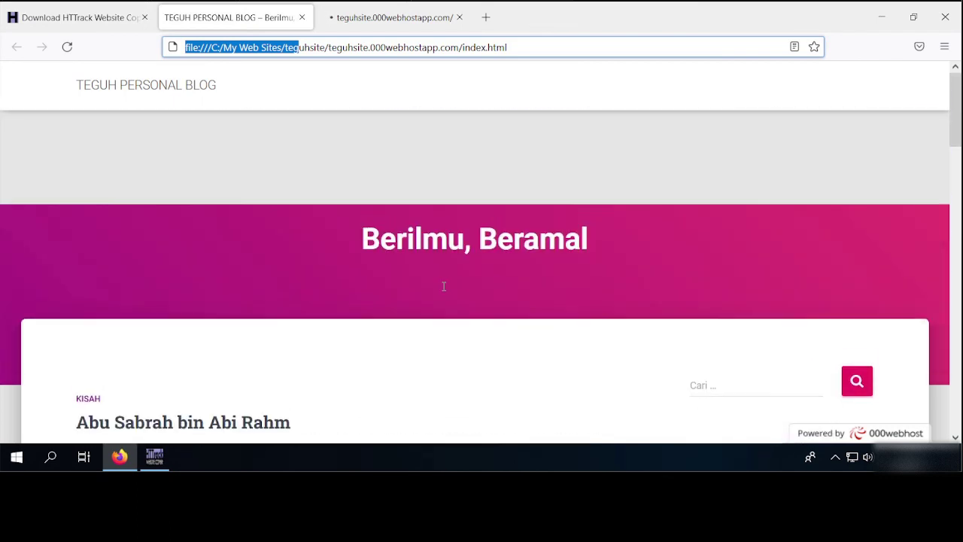
click(553, 50)
click(108, 191)
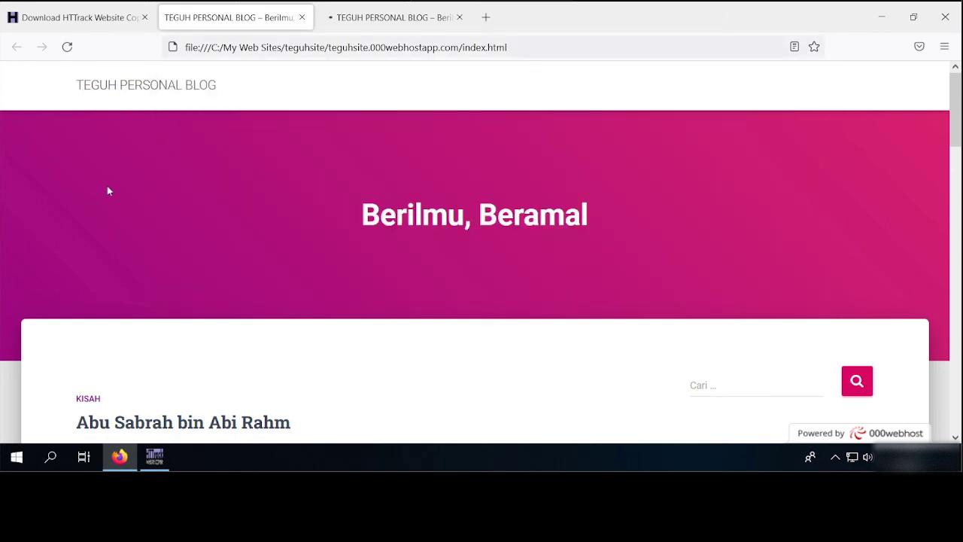
- Check the live blog's tab, and look through the offline home page down to its footer and back
click(348, 18)
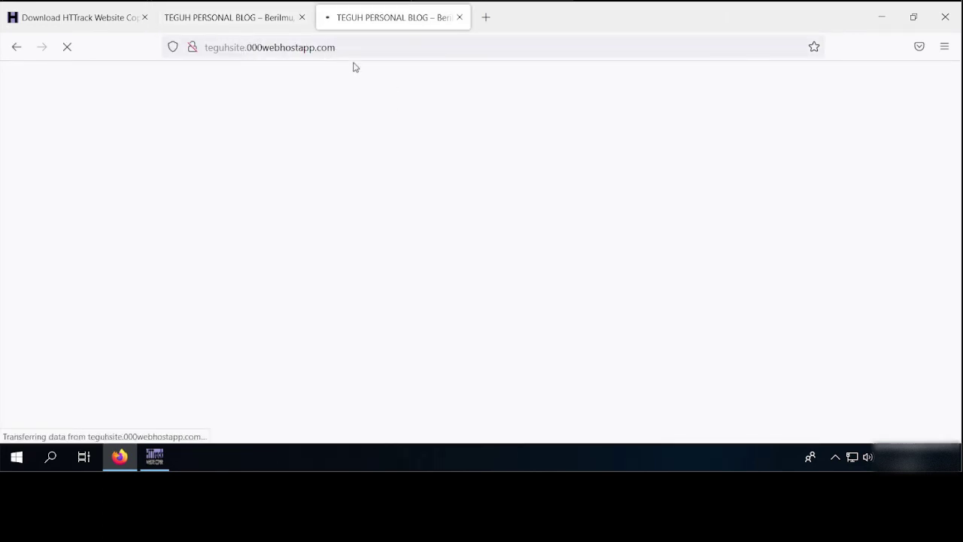
click(253, 25)
scroll(434, 271, down, 15)
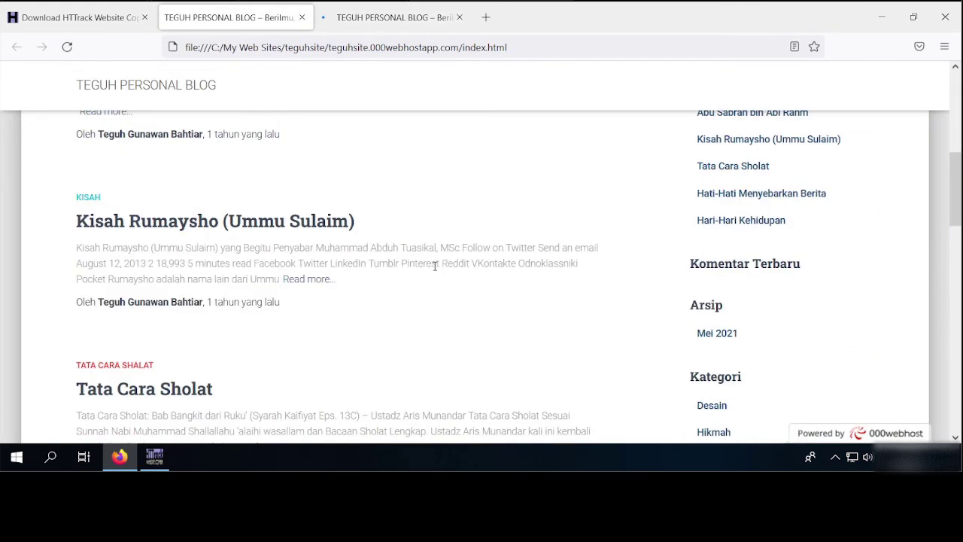
scroll(434, 271, down, 3)
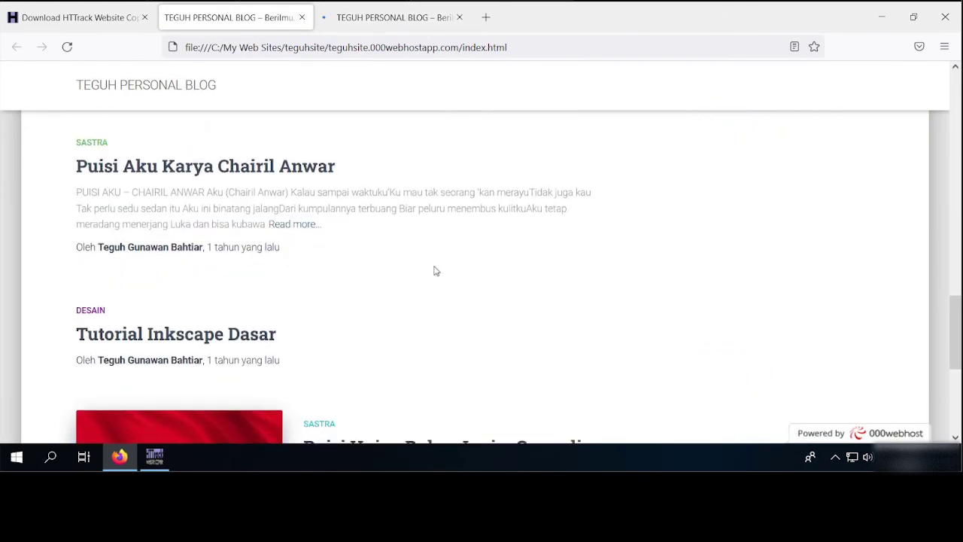
scroll(434, 271, down, 2)
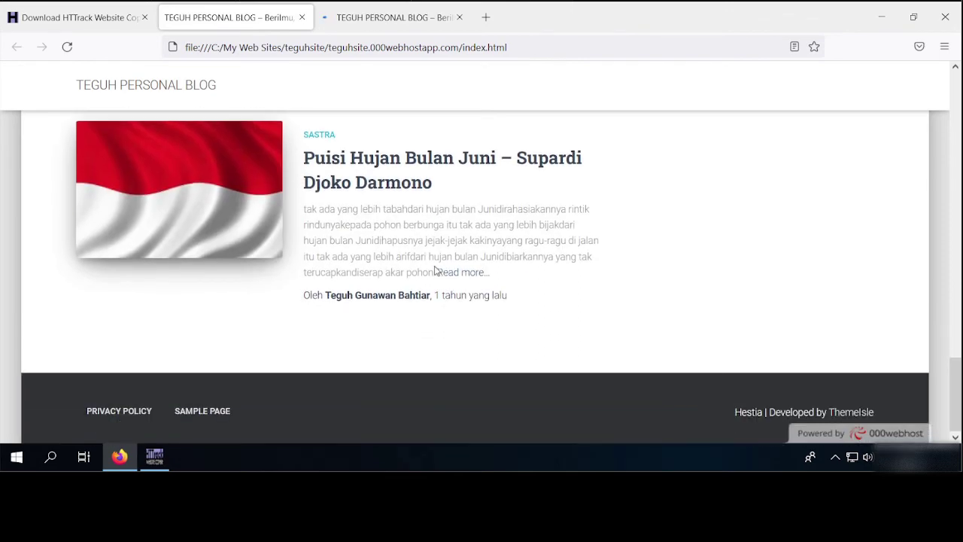
scroll(434, 271, up, 10)
scroll(435, 271, up, 7)
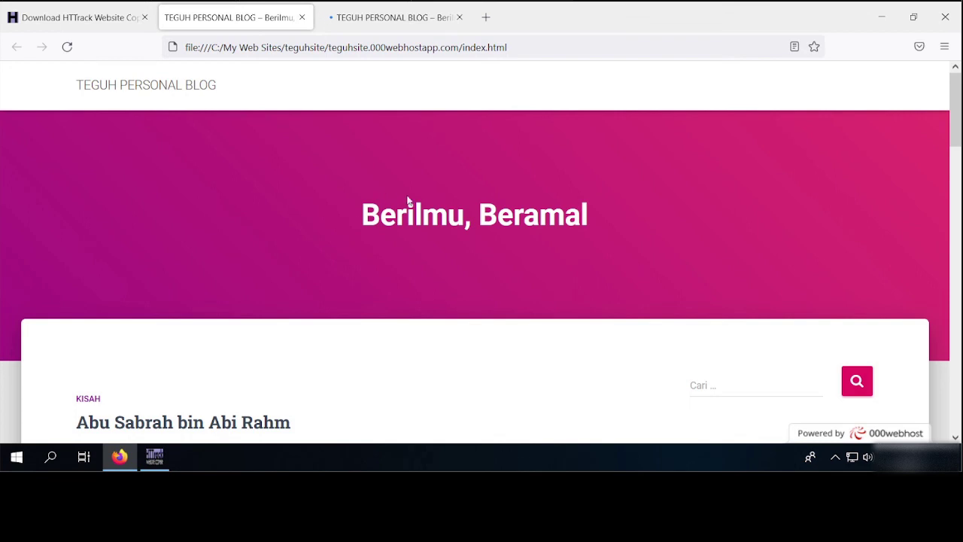
- Look through the live blog's home page posts and sidebar for comparison with the offline copy
click(368, 15)
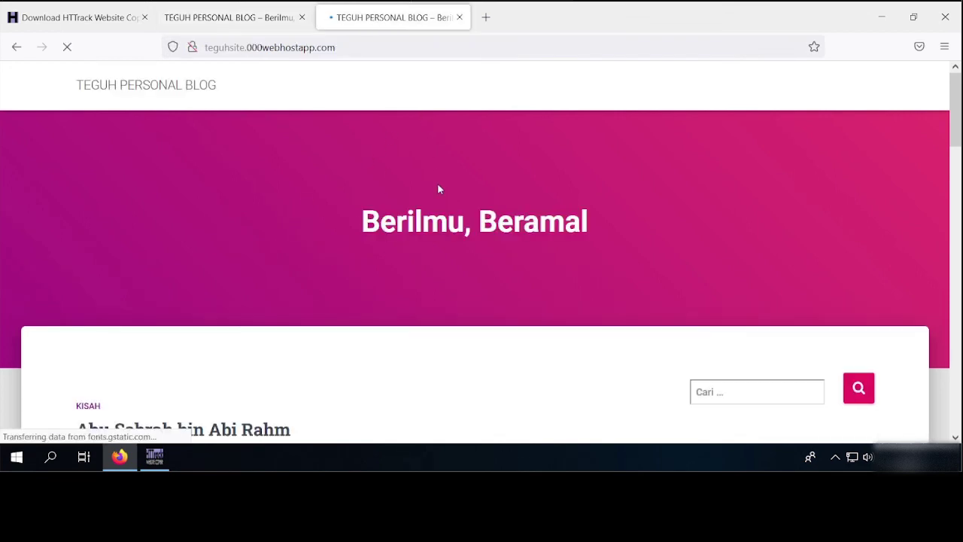
scroll(439, 189, down, 8)
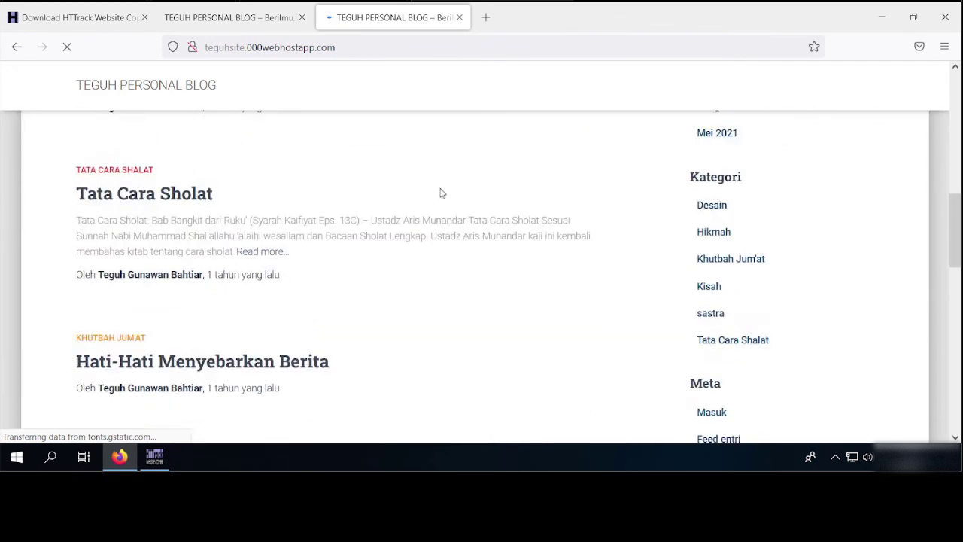
scroll(442, 193, down, 6)
scroll(441, 189, up, 10)
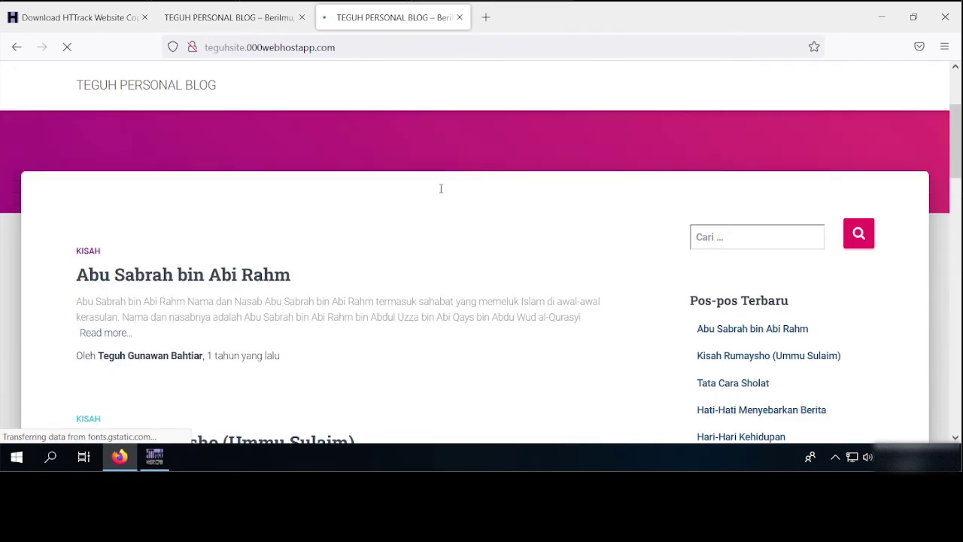
scroll(440, 188, up, 3)
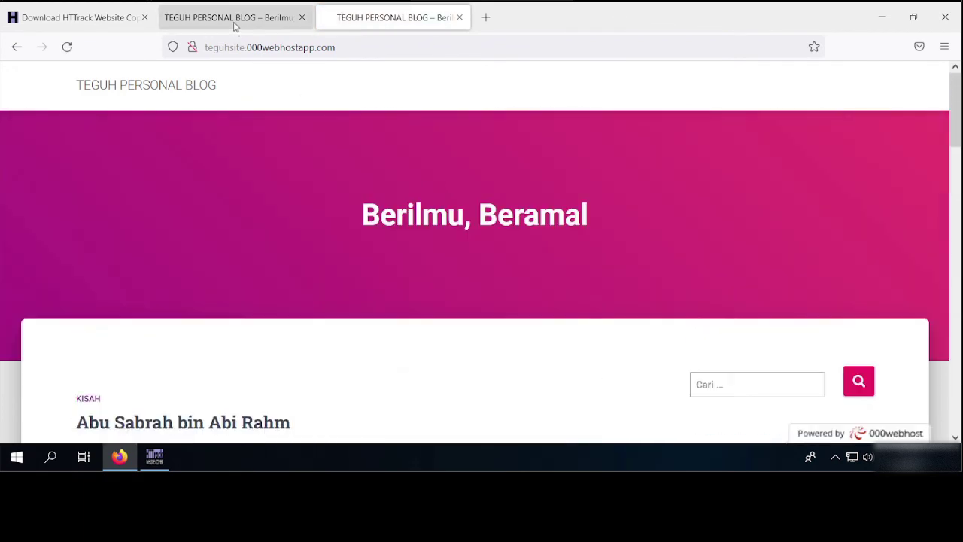
- Compare the live blog's web address with the offline copy's local file address
click(345, 47)
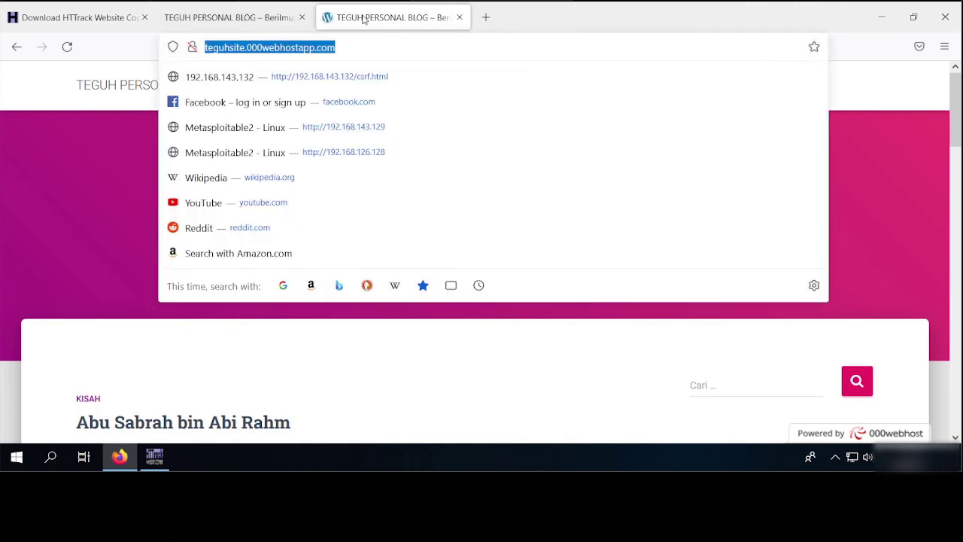
click(260, 18)
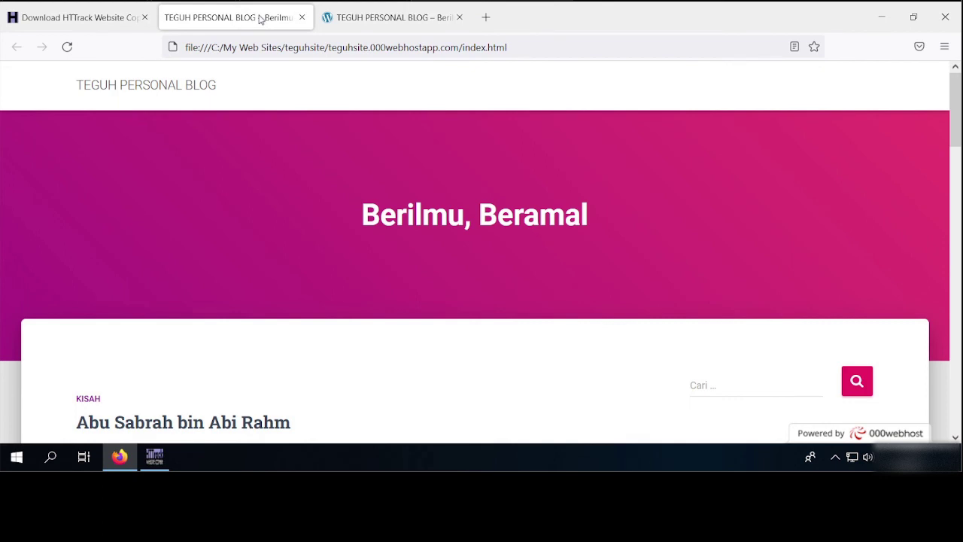
click(286, 46)
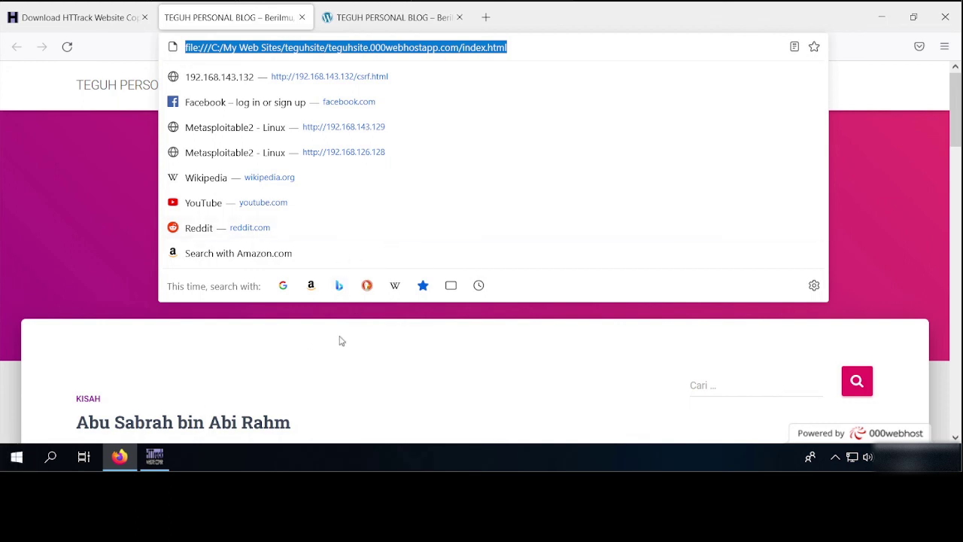
click(83, 262)
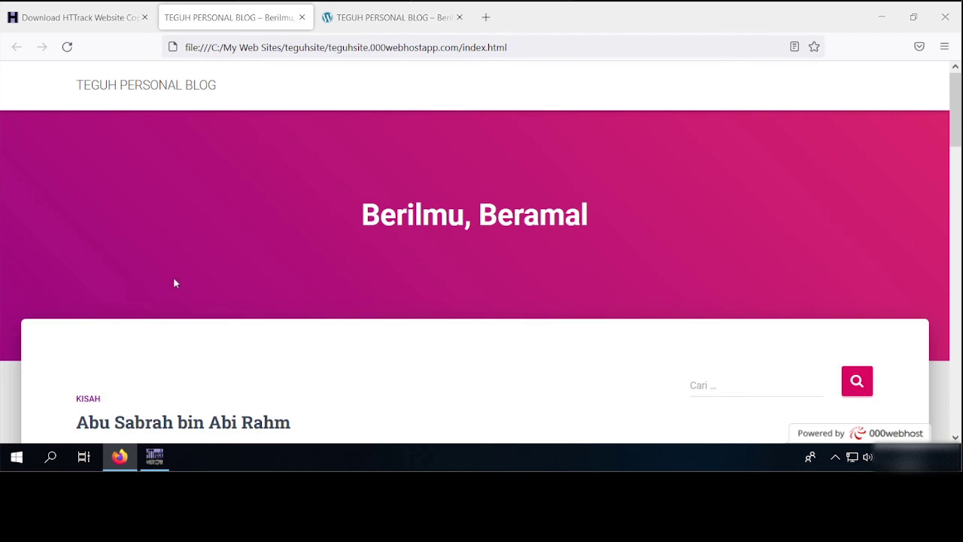
- View the contents of the My Web Sites folder on Local Disk (C:) in File Explorer, and minimize the window
key(super+e)
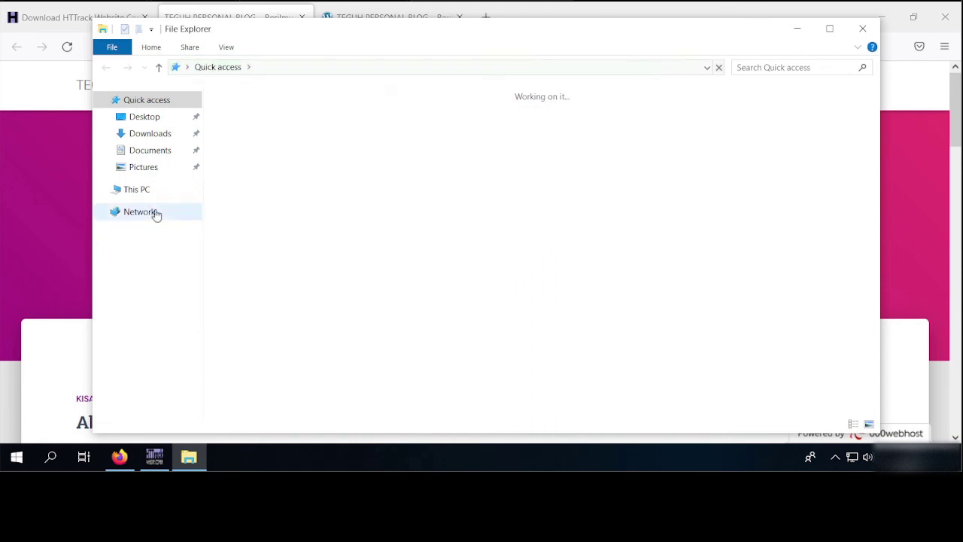
click(145, 193)
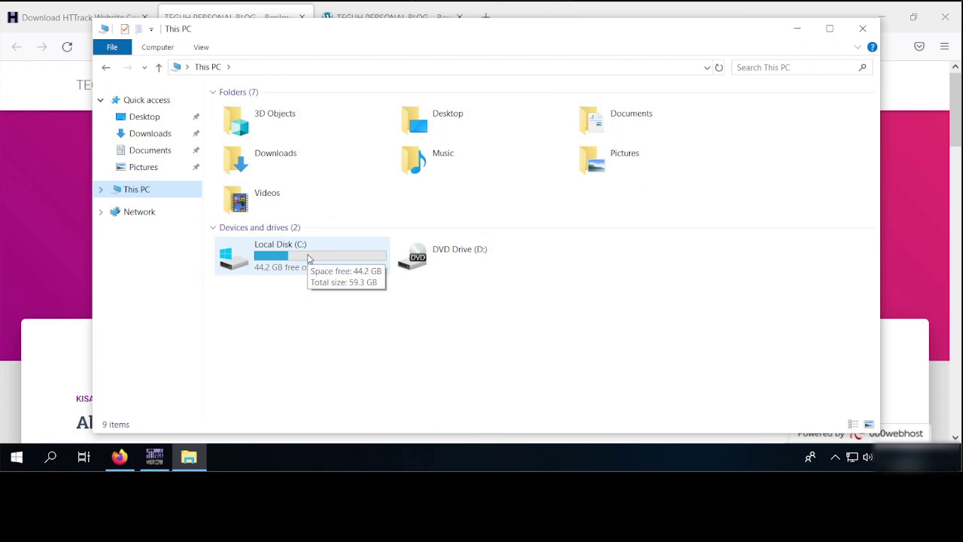
double_click(307, 255)
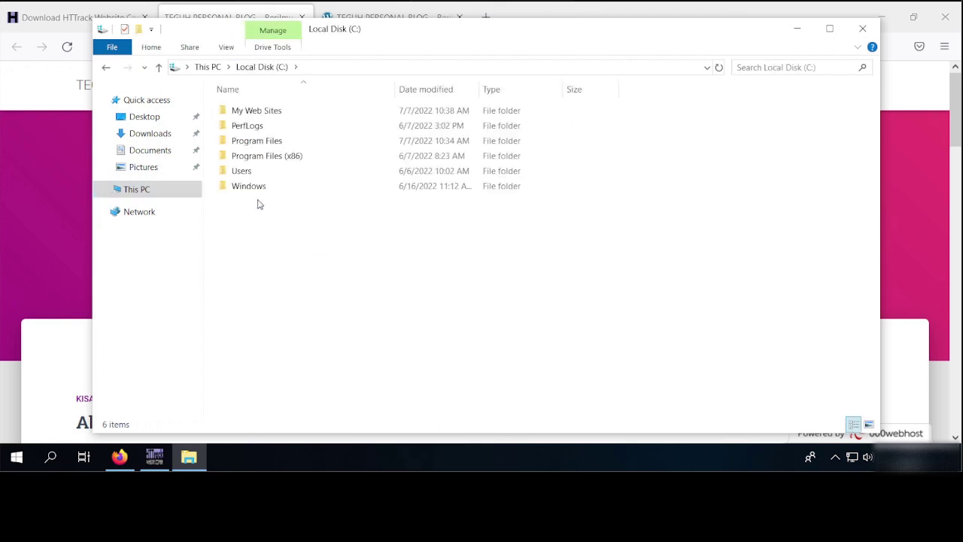
double_click(259, 116)
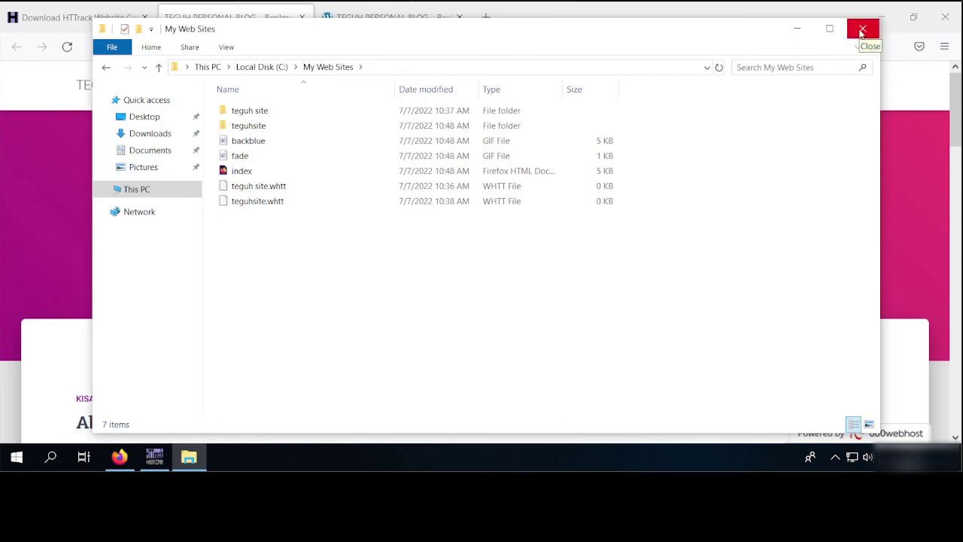
click(797, 28)
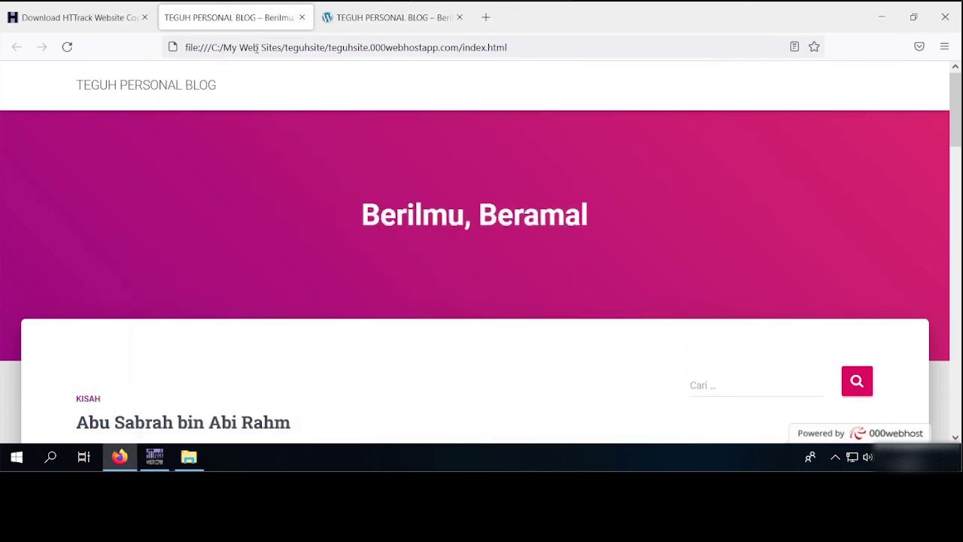
- Compare the live blog with the offline copy once more and highlight the offline page's "Berilmu, Beramal" heading
click(368, 21)
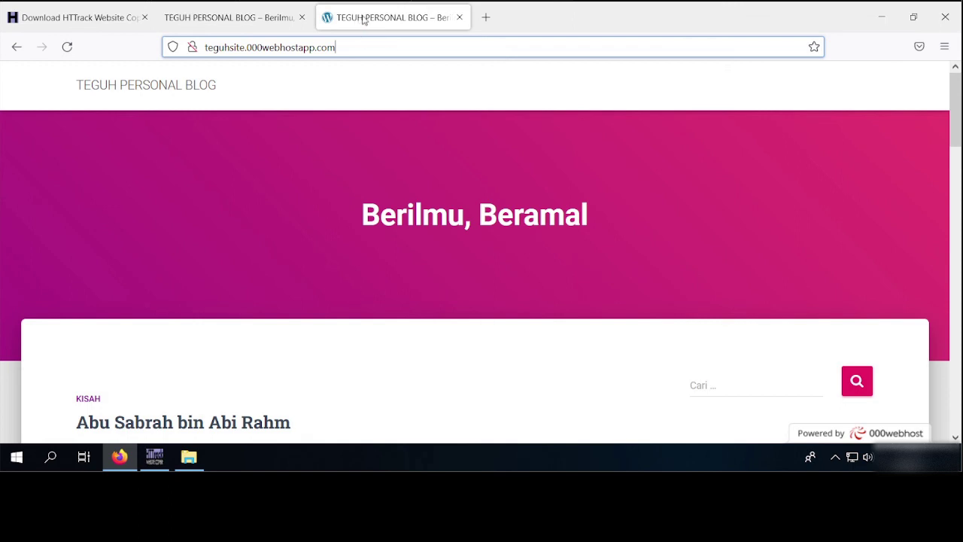
click(261, 26)
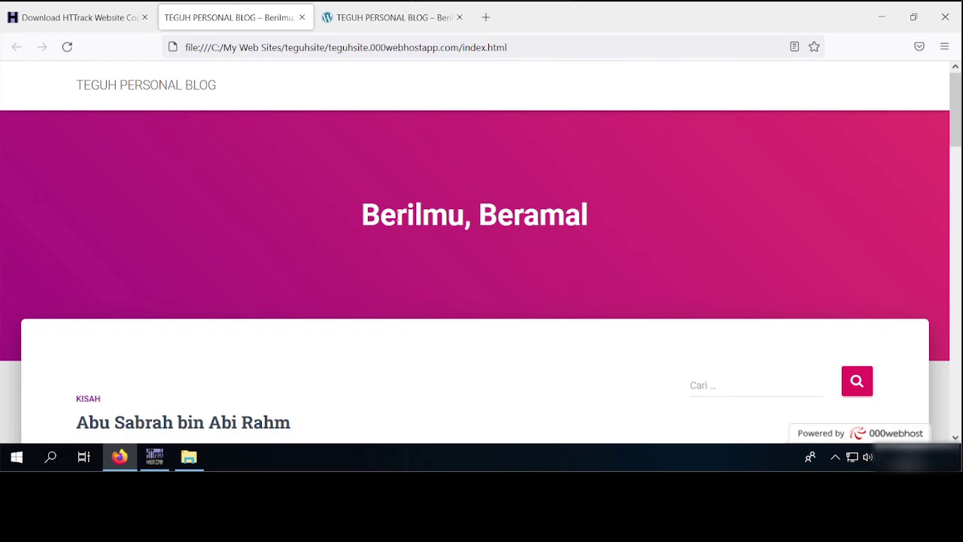
drag(364, 214, 480, 221)
click(545, 231)
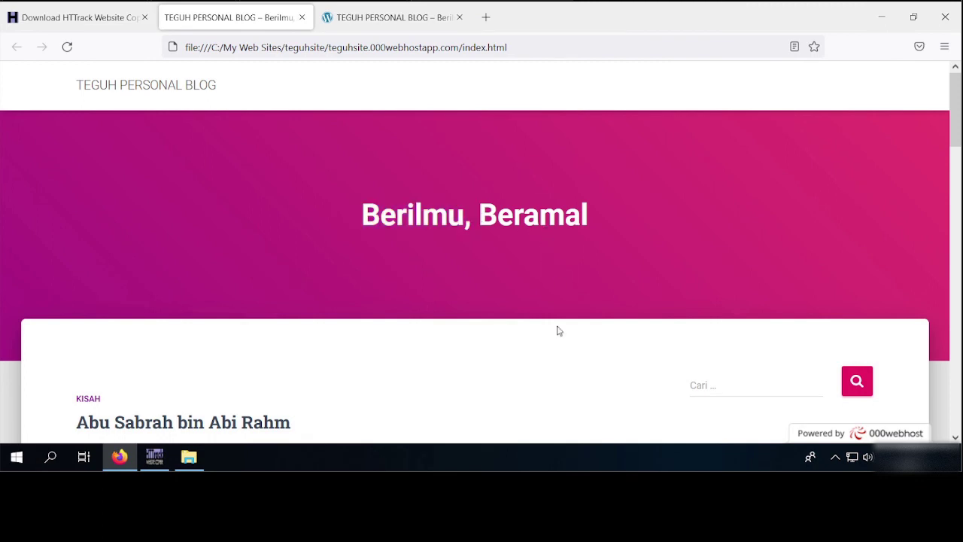